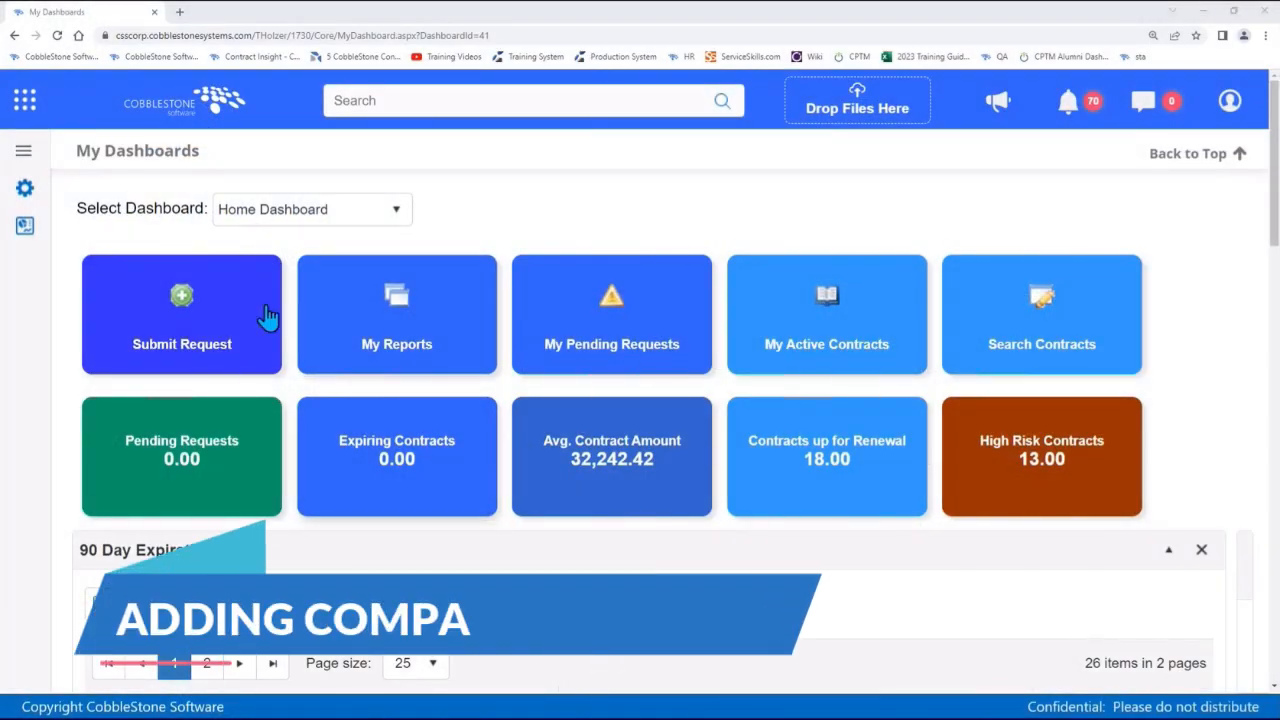
Step: Open the page for adding a supplier or customer company
{"action": "left_click", "coordinate": [26, 104]}
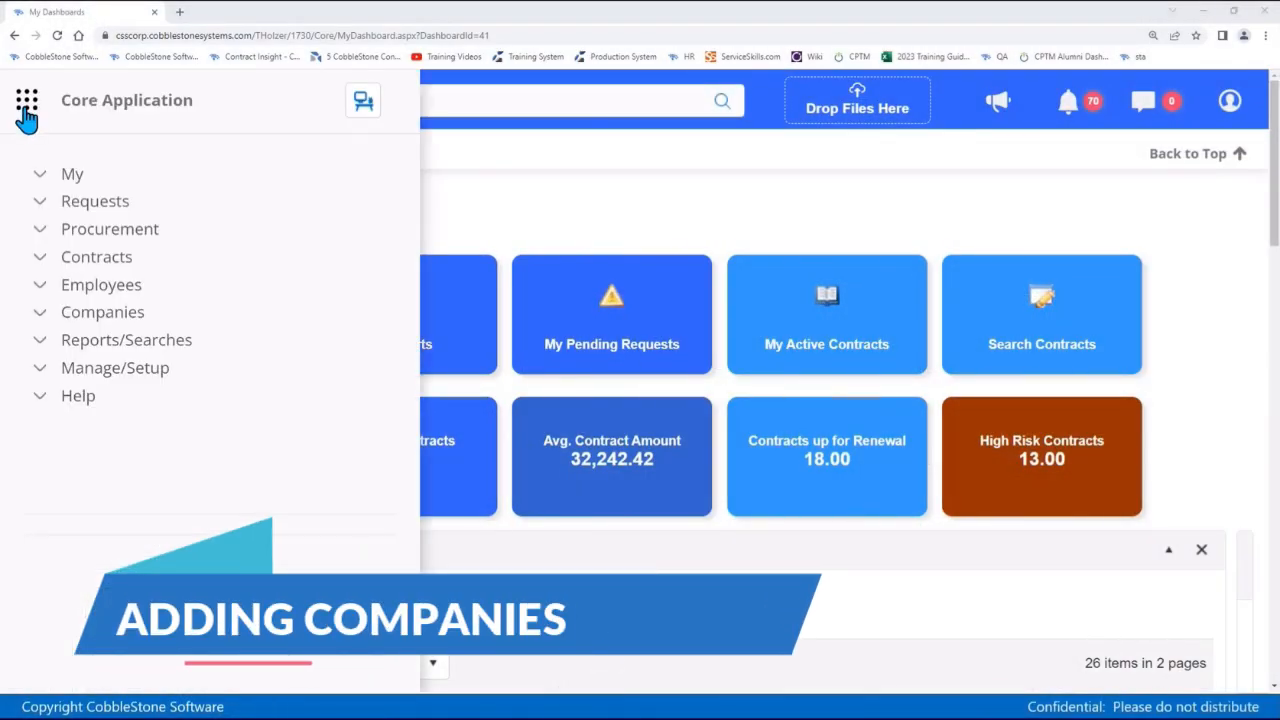
{"action": "left_click", "coordinate": [110, 315]}
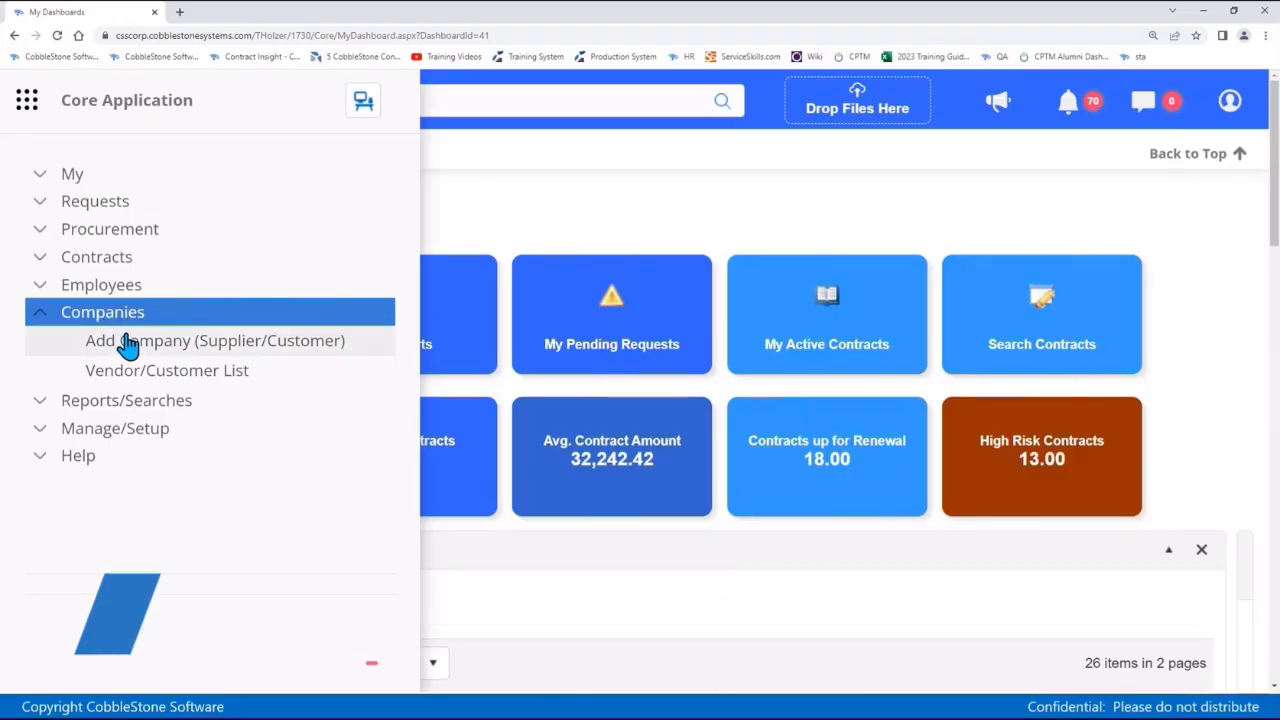
{"action": "left_click", "coordinate": [128, 343]}
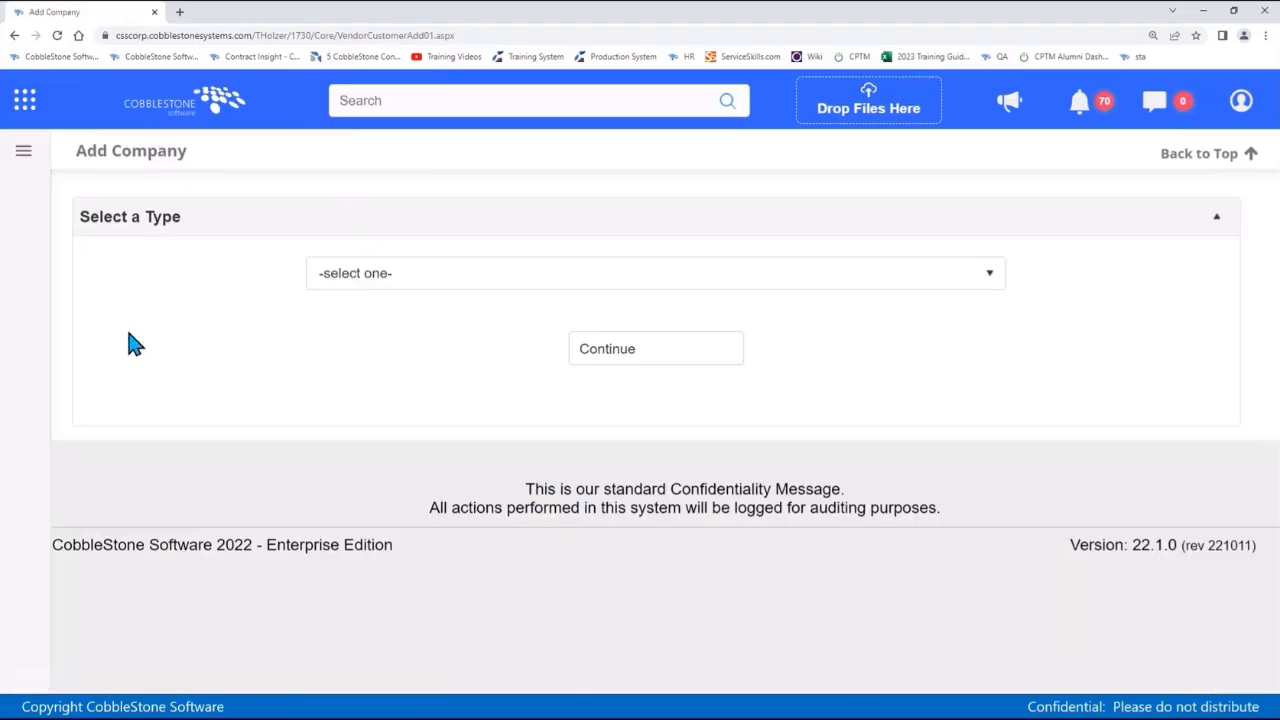
{"action": "left_click", "coordinate": [368, 272]}
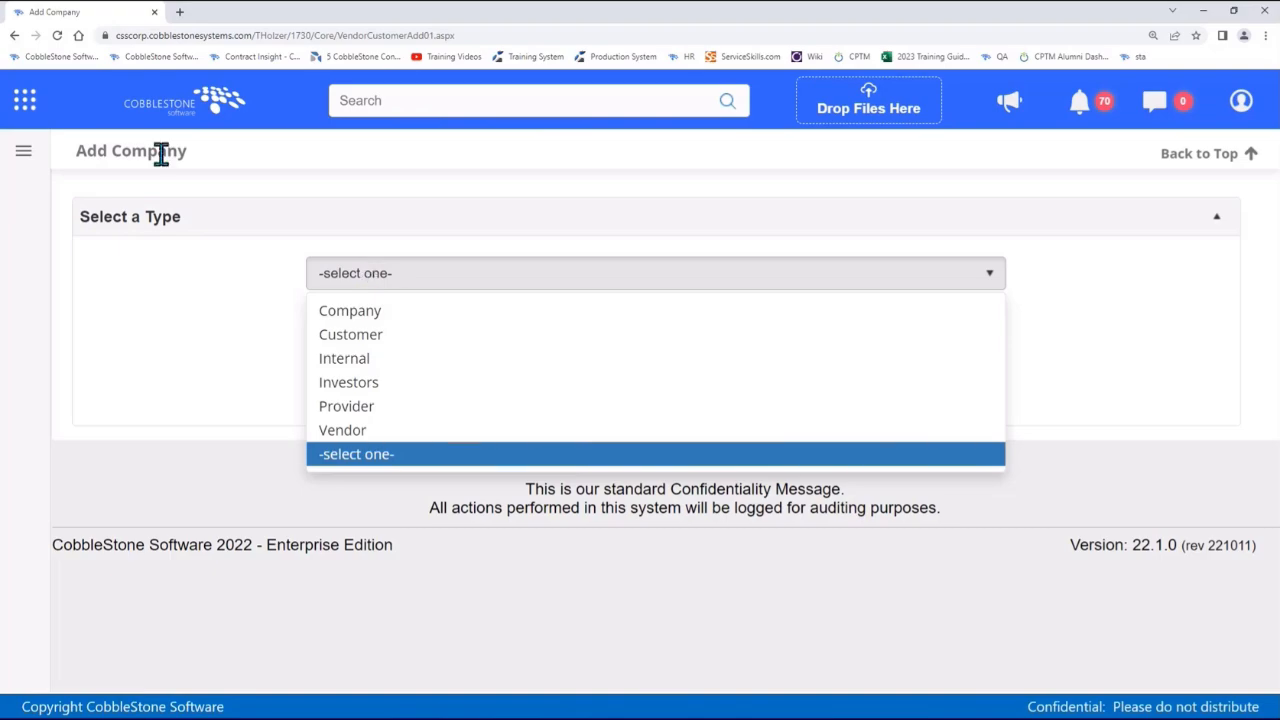
{"action": "left_click", "coordinate": [30, 106]}
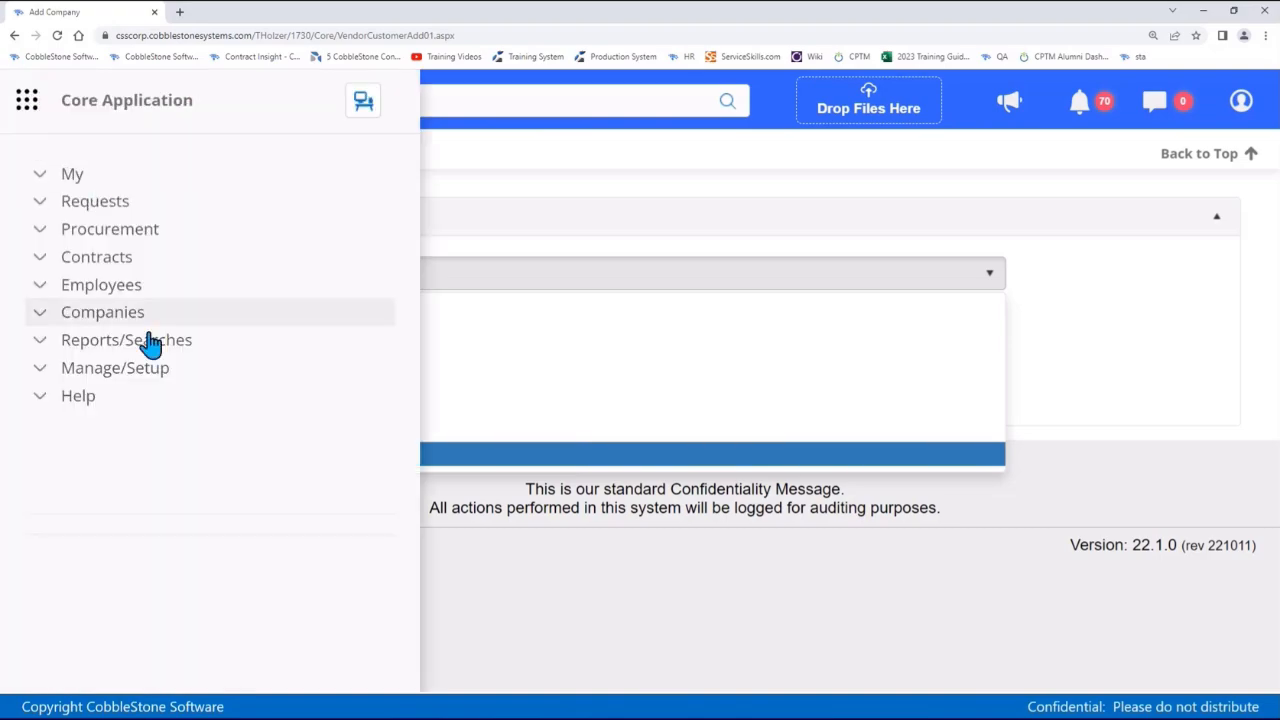
{"action": "left_click", "coordinate": [152, 379]}
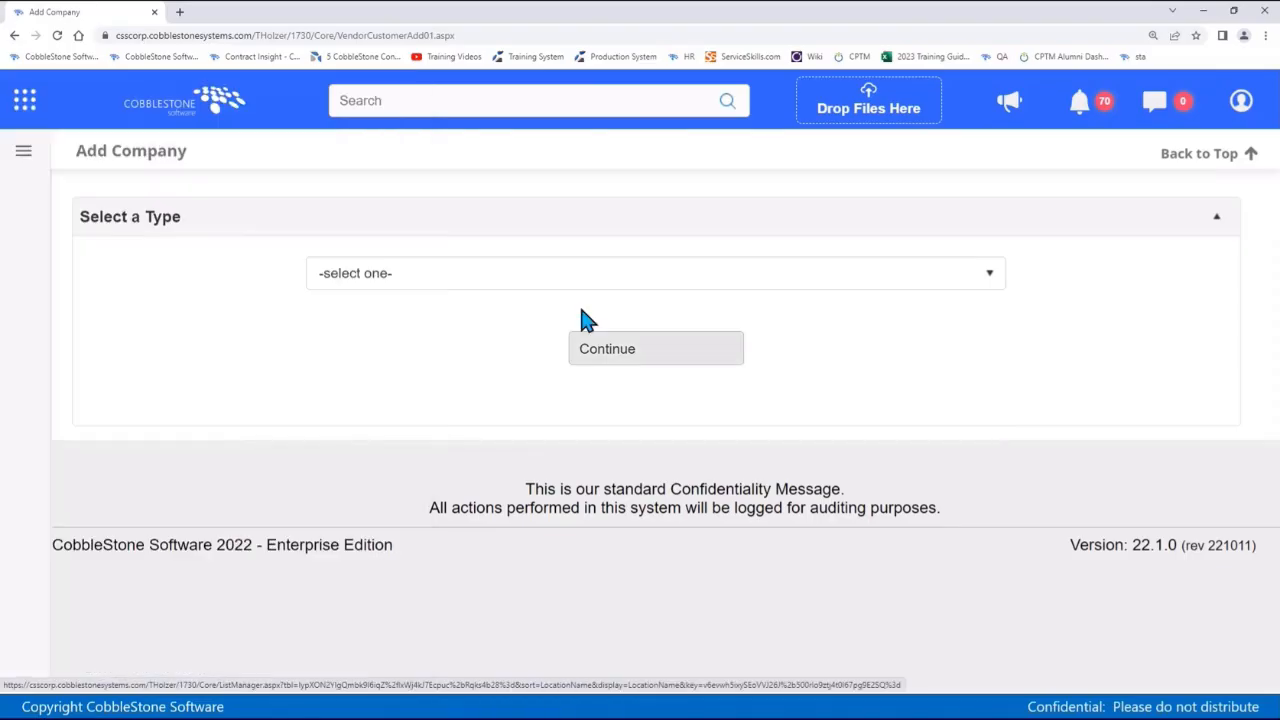
Step: Choose Vendor as the company type and continue to the new company record form
{"action": "left_click", "coordinate": [559, 273]}
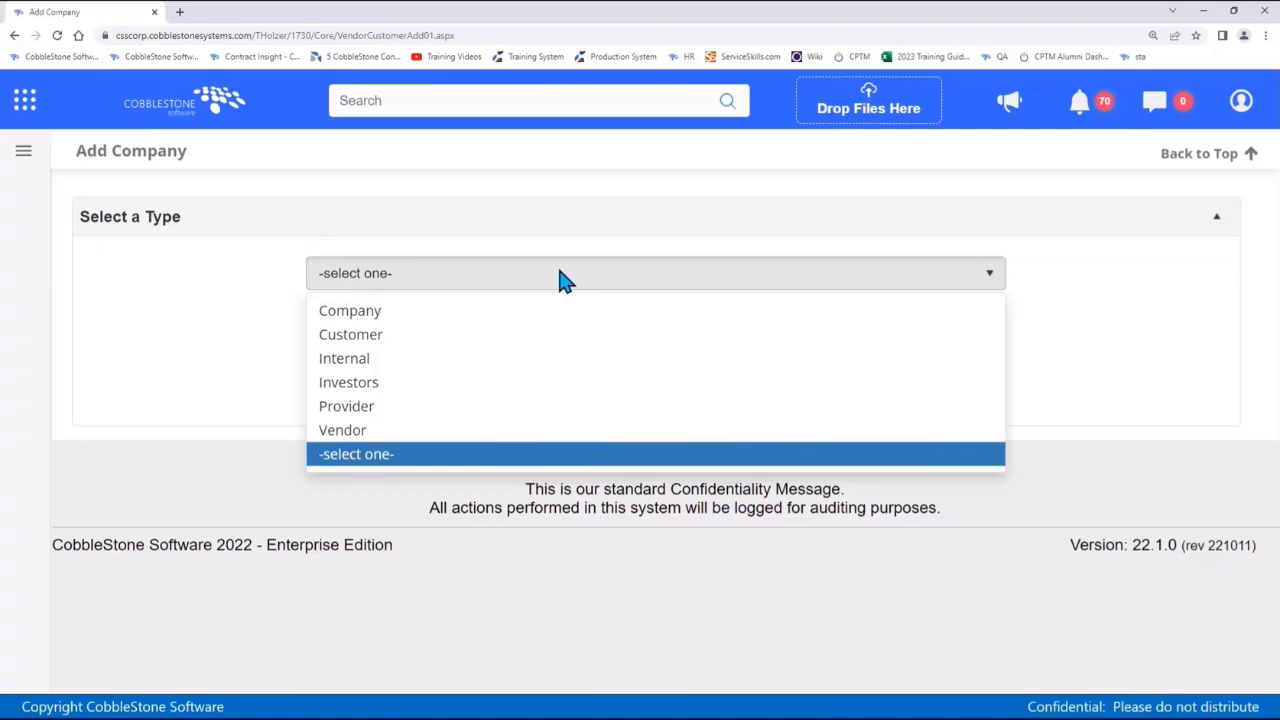
{"action": "left_click", "coordinate": [424, 430]}
{"action": "left_click", "coordinate": [663, 358]}
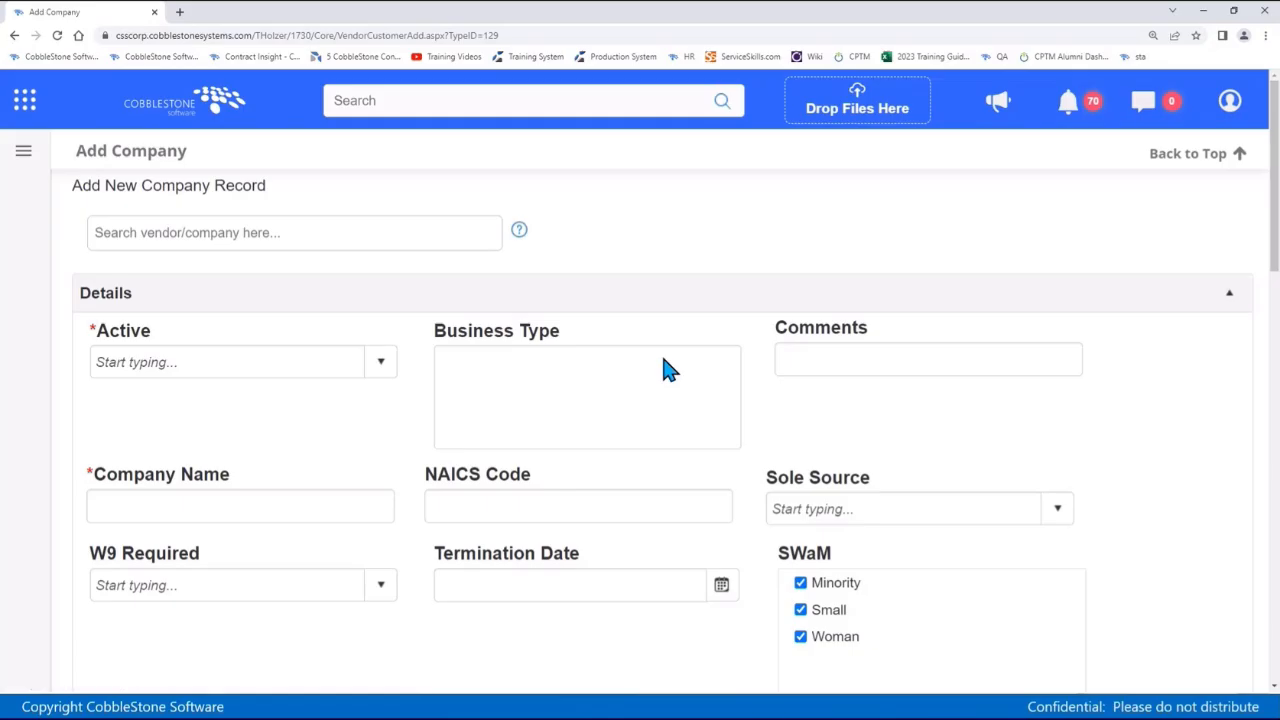
Step: Enter "cobblestone" as the company name in the record details
{"action": "triple_click", "coordinate": [135, 146]}
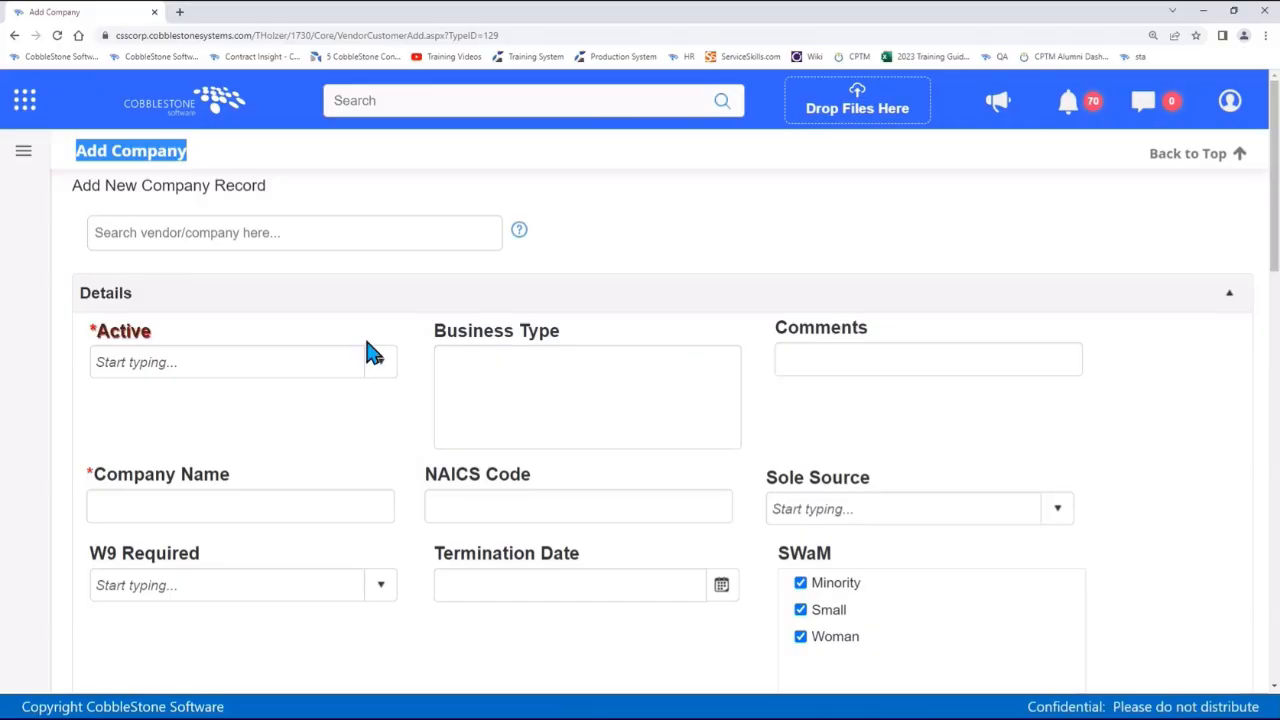
{"action": "left_click", "coordinate": [228, 492]}
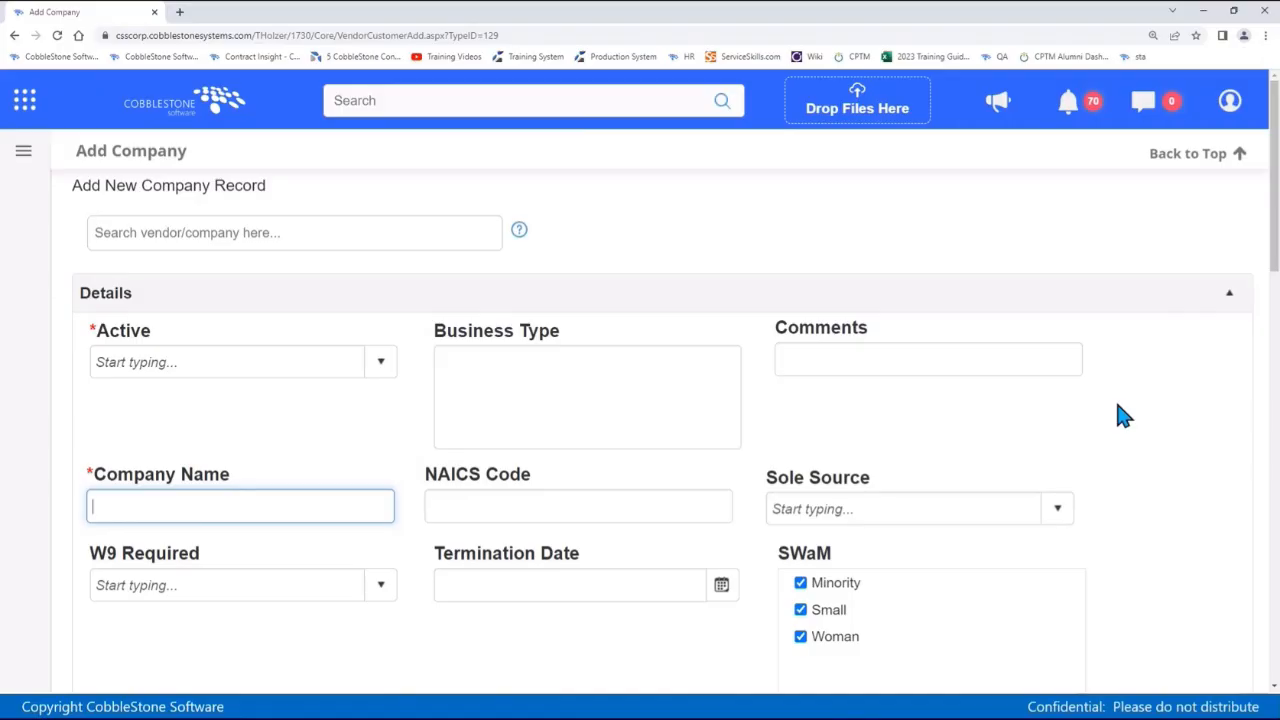
{"action": "scroll", "coordinate": [1116, 398], "scroll_direction": "down", "scroll_amount": 1}
{"action": "scroll", "coordinate": [1120, 410], "scroll_direction": "down", "scroll_amount": 3}
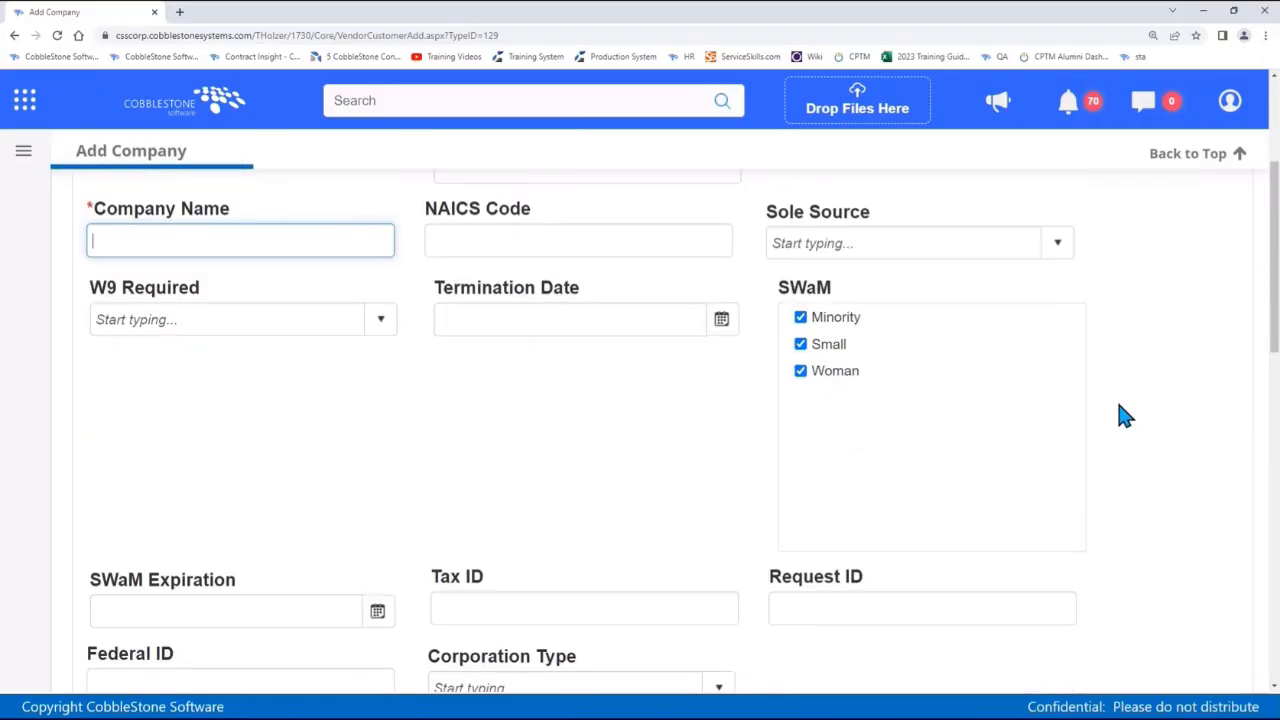
{"action": "scroll", "coordinate": [1096, 398], "scroll_direction": "up", "scroll_amount": 3}
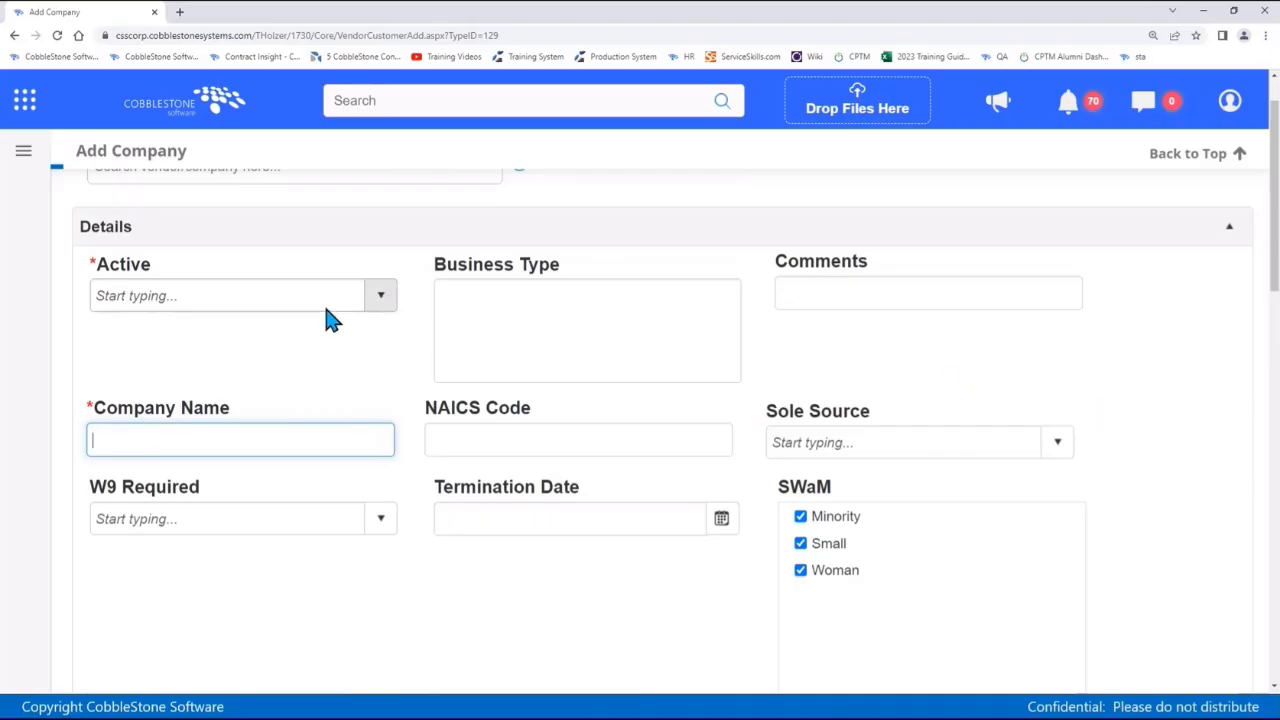
{"action": "mouse_move", "coordinate": [326, 311]}
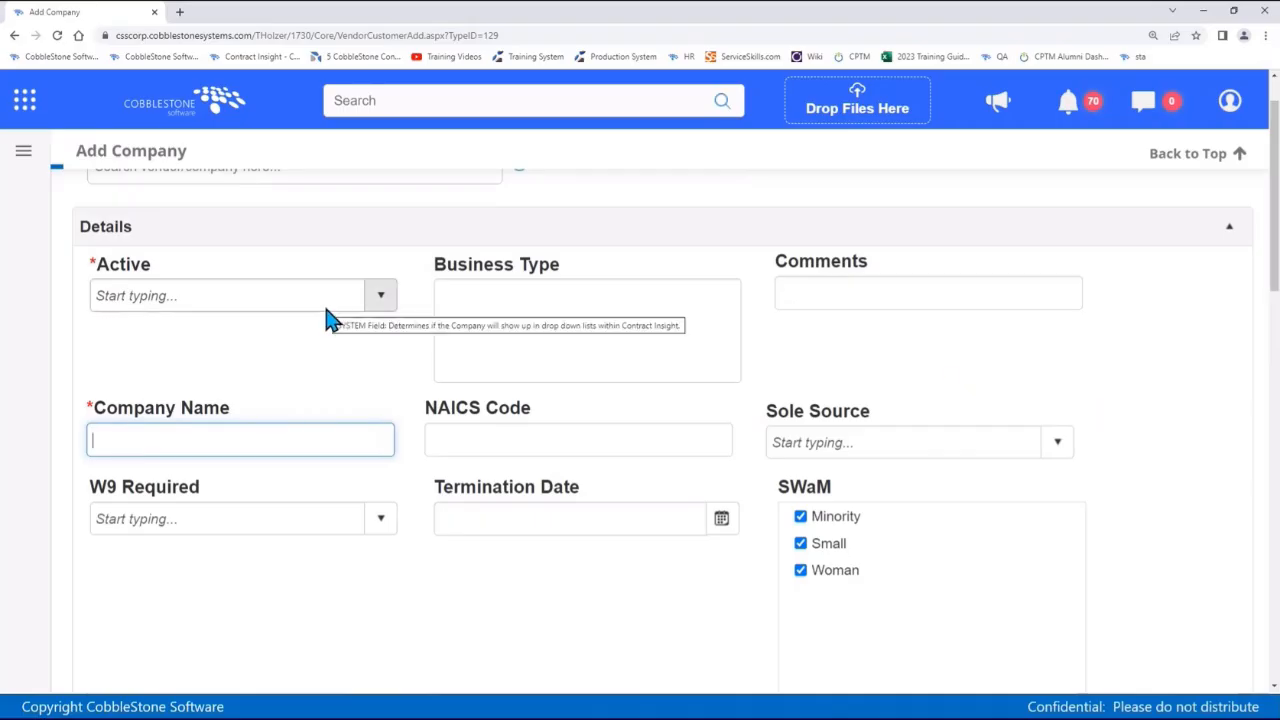
{"action": "scroll", "coordinate": [385, 372], "scroll_direction": "up", "scroll_amount": 1}
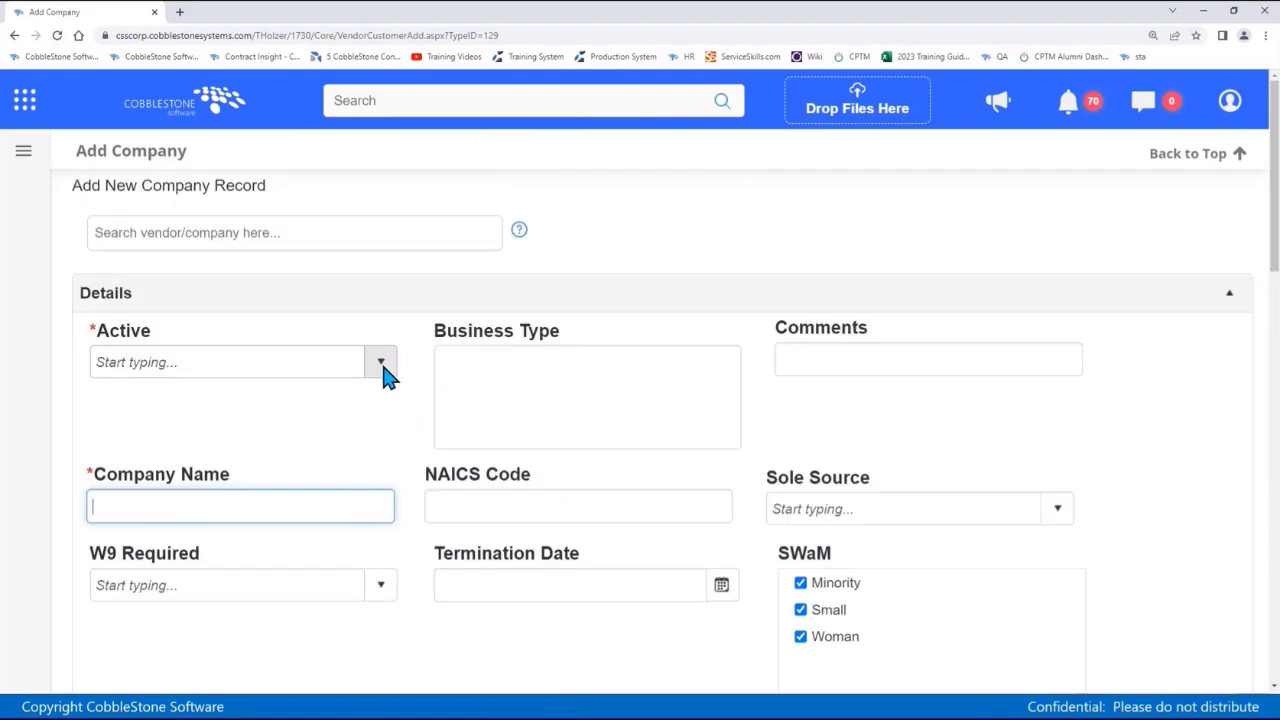
{"action": "mouse_move", "coordinate": [385, 372]}
{"action": "type", "text": "cobblestone"}
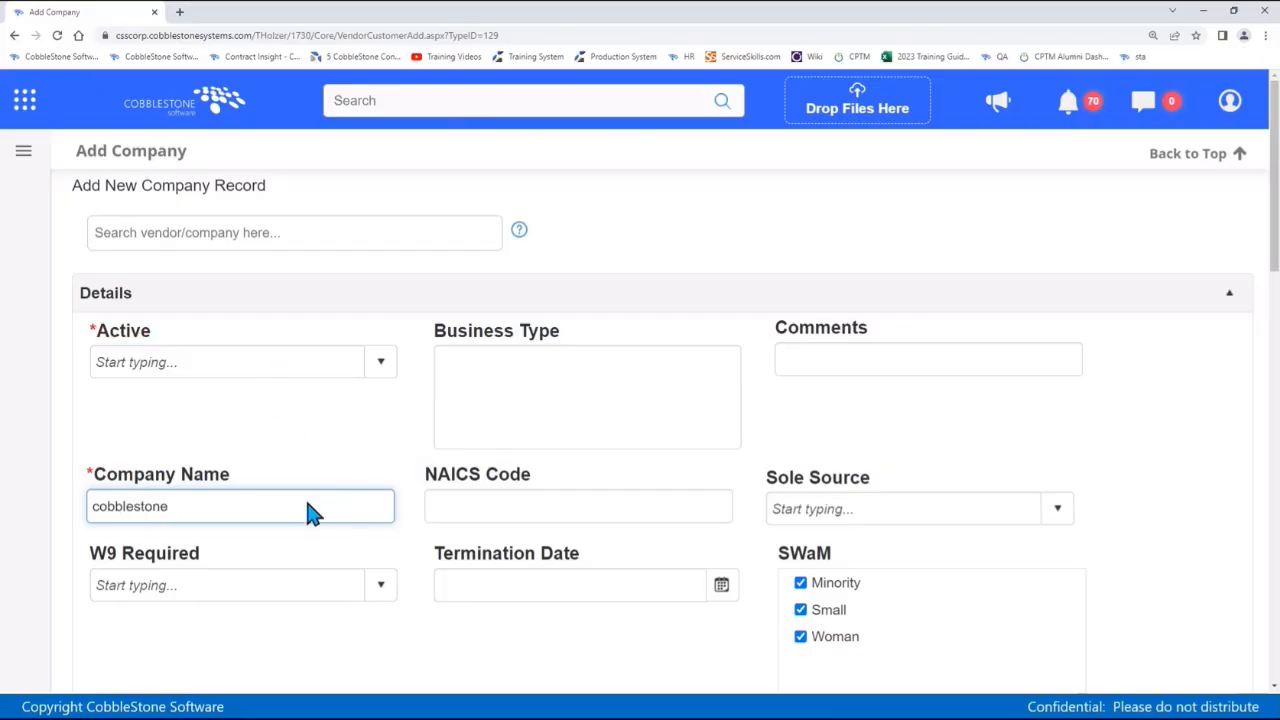
Step: Search the vendor/company lookup for "cobblestone" and fill the record from the CobbleStone Software match in Lindenwold, NJ
{"action": "left_click", "coordinate": [157, 233]}
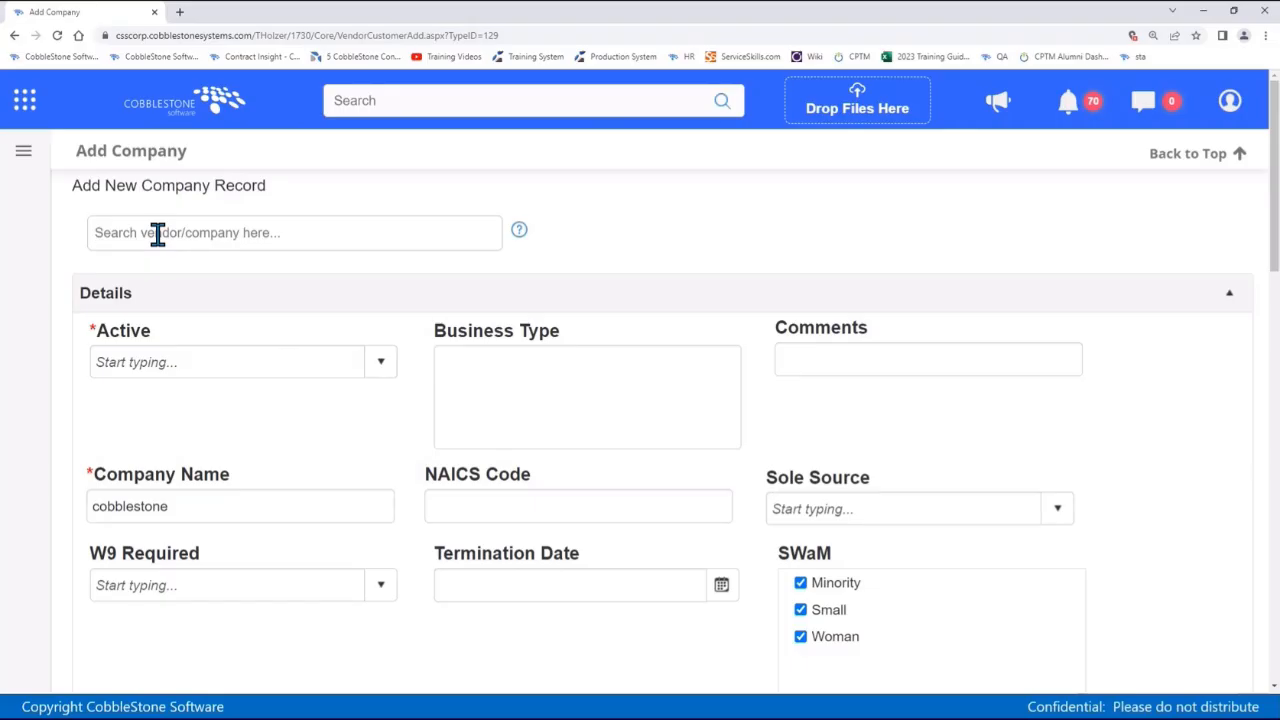
{"action": "type", "text": "cobblestone"}
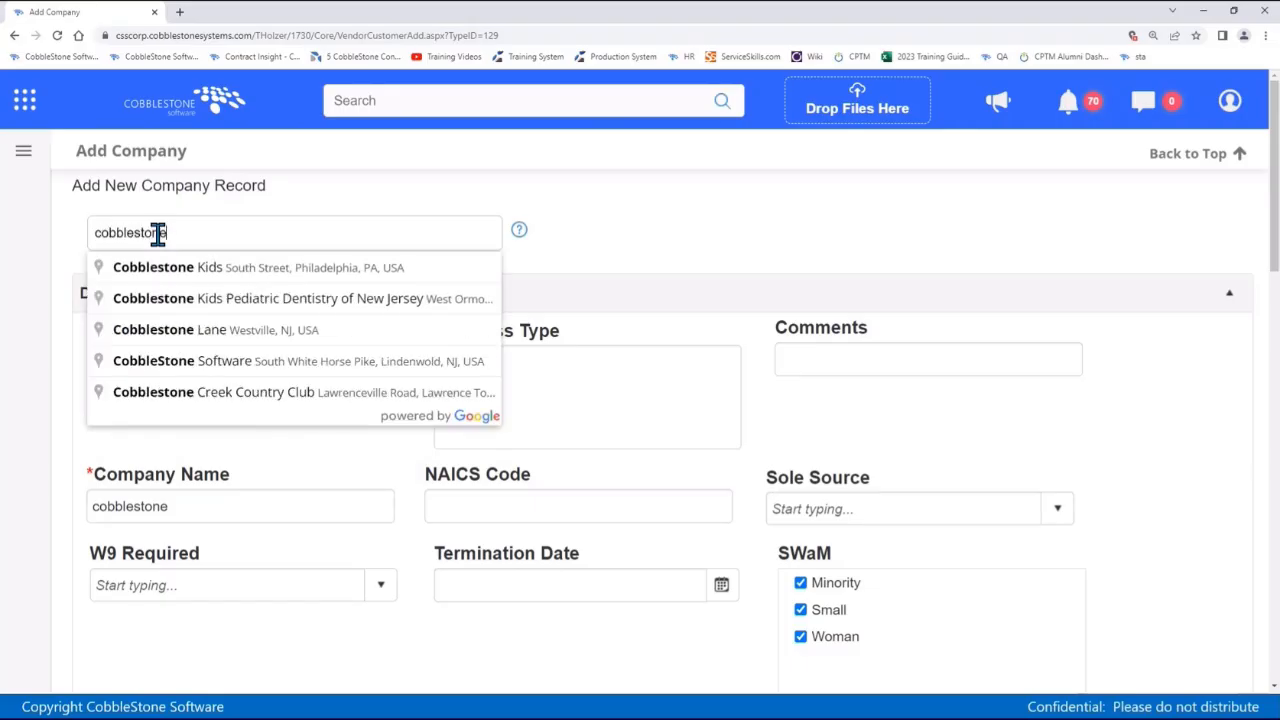
{"action": "left_click", "coordinate": [190, 370]}
Step: Set the Active field to No and look over the remaining sections of the new company record
{"action": "left_click", "coordinate": [183, 360]}
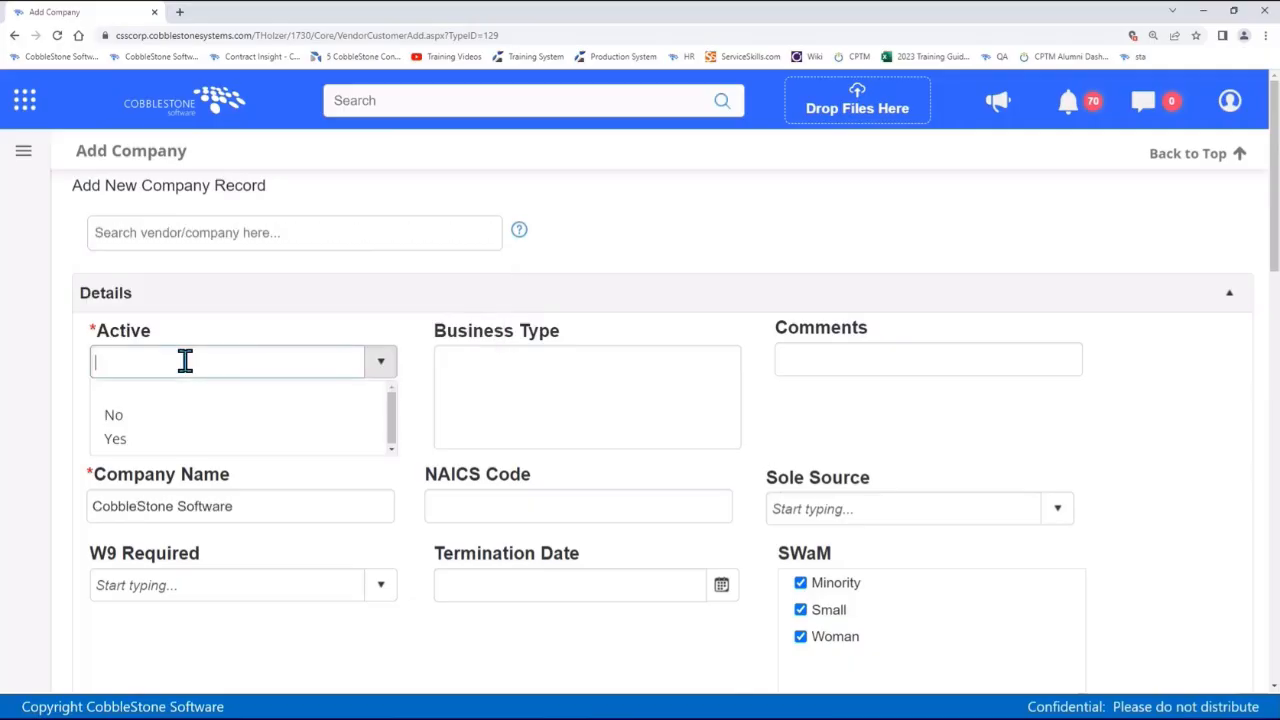
{"action": "scroll", "coordinate": [214, 503], "scroll_direction": "down", "scroll_amount": 7}
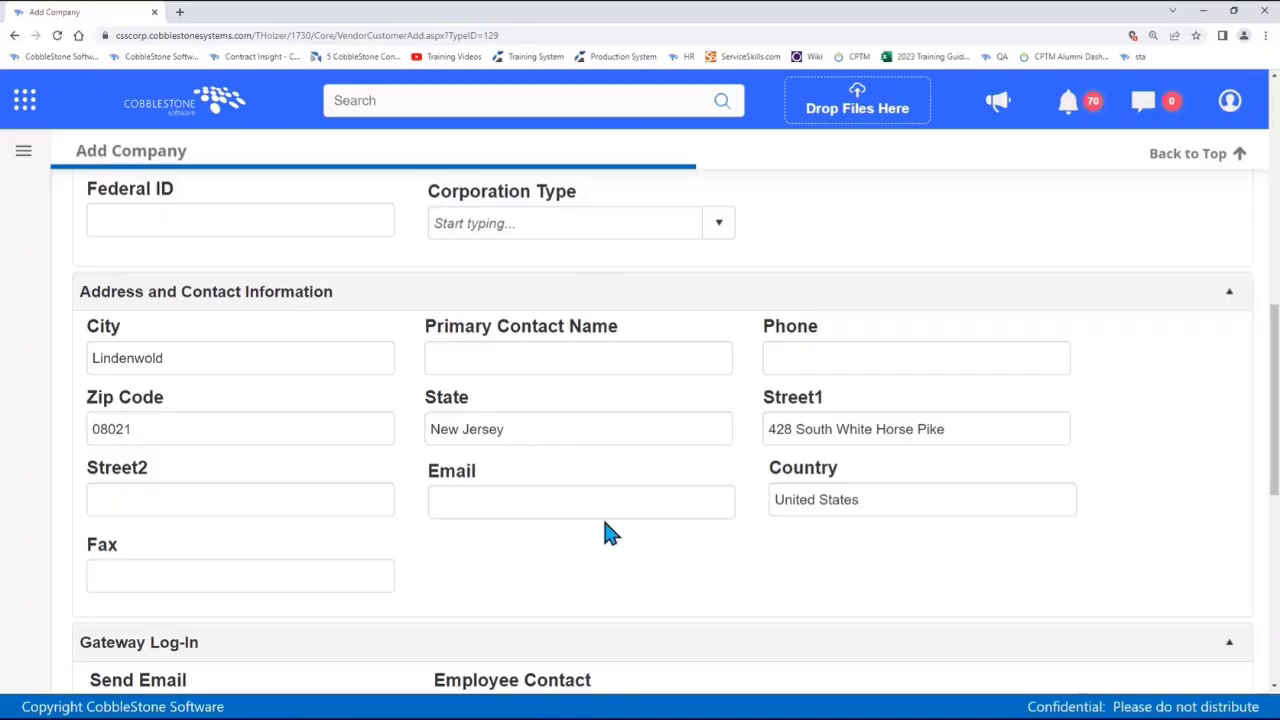
{"action": "scroll", "coordinate": [602, 516], "scroll_direction": "up", "scroll_amount": 7}
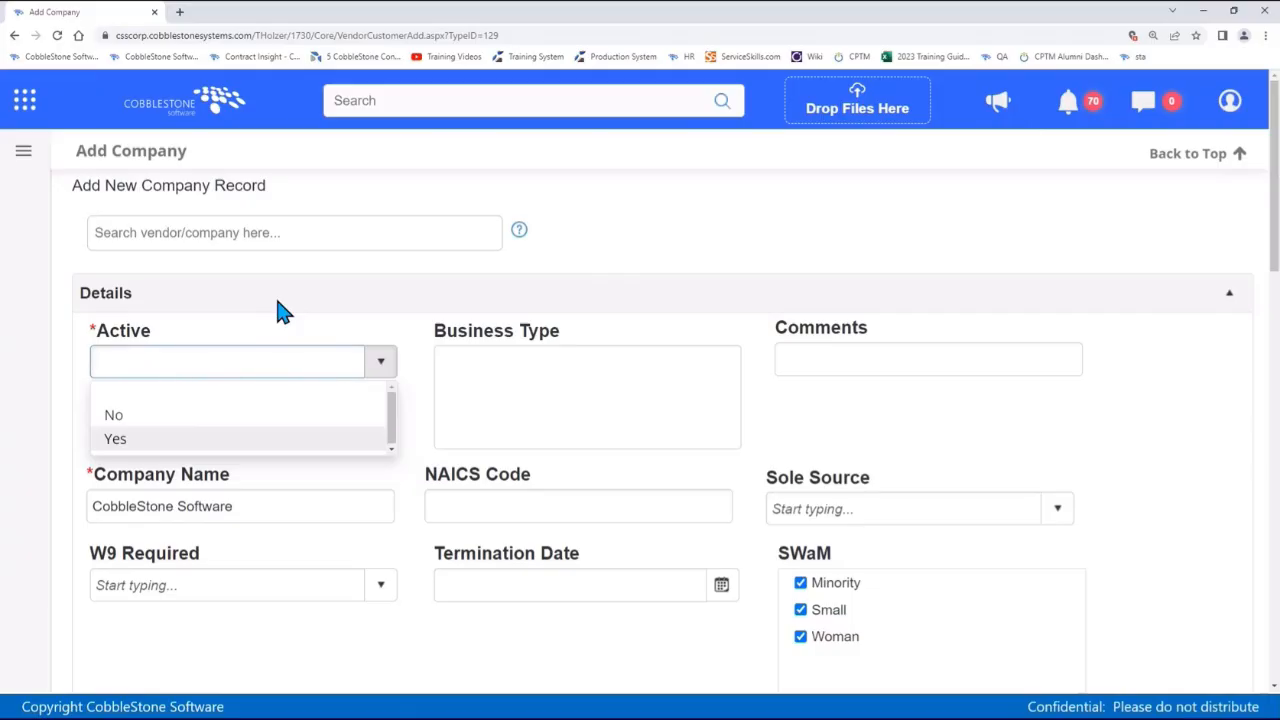
{"action": "left_click", "coordinate": [272, 416]}
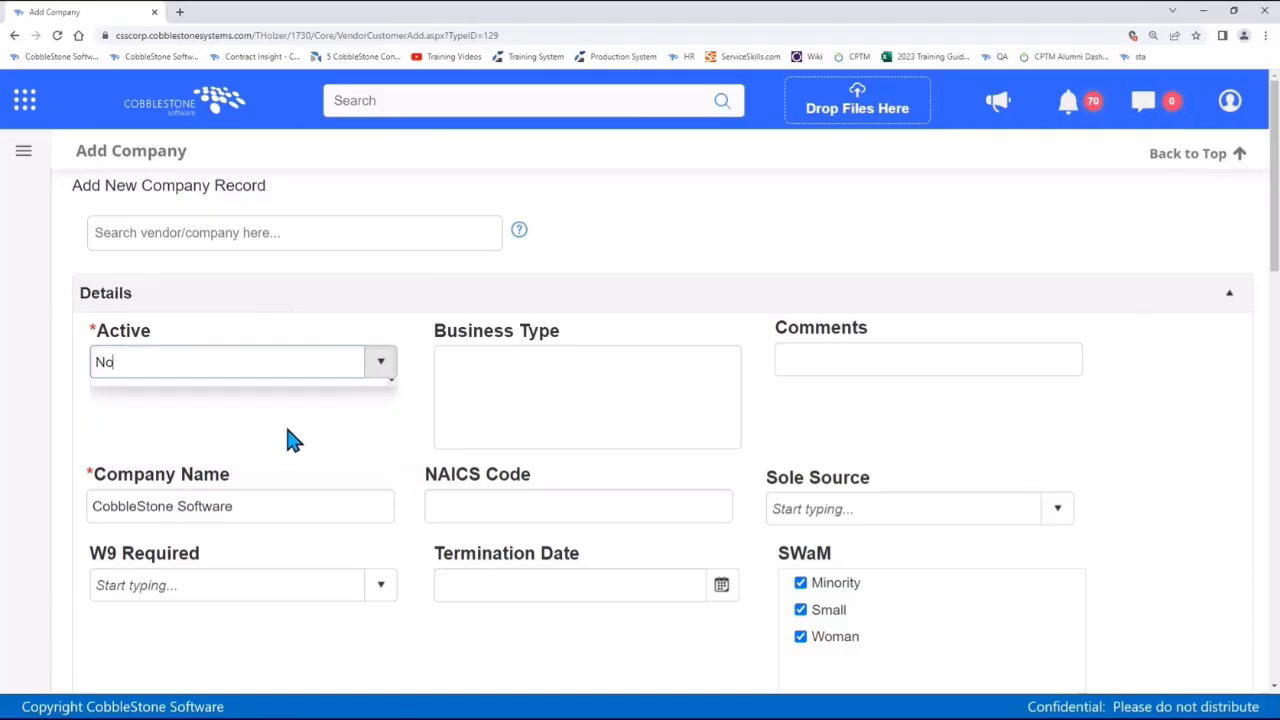
{"action": "left_click", "coordinate": [338, 430]}
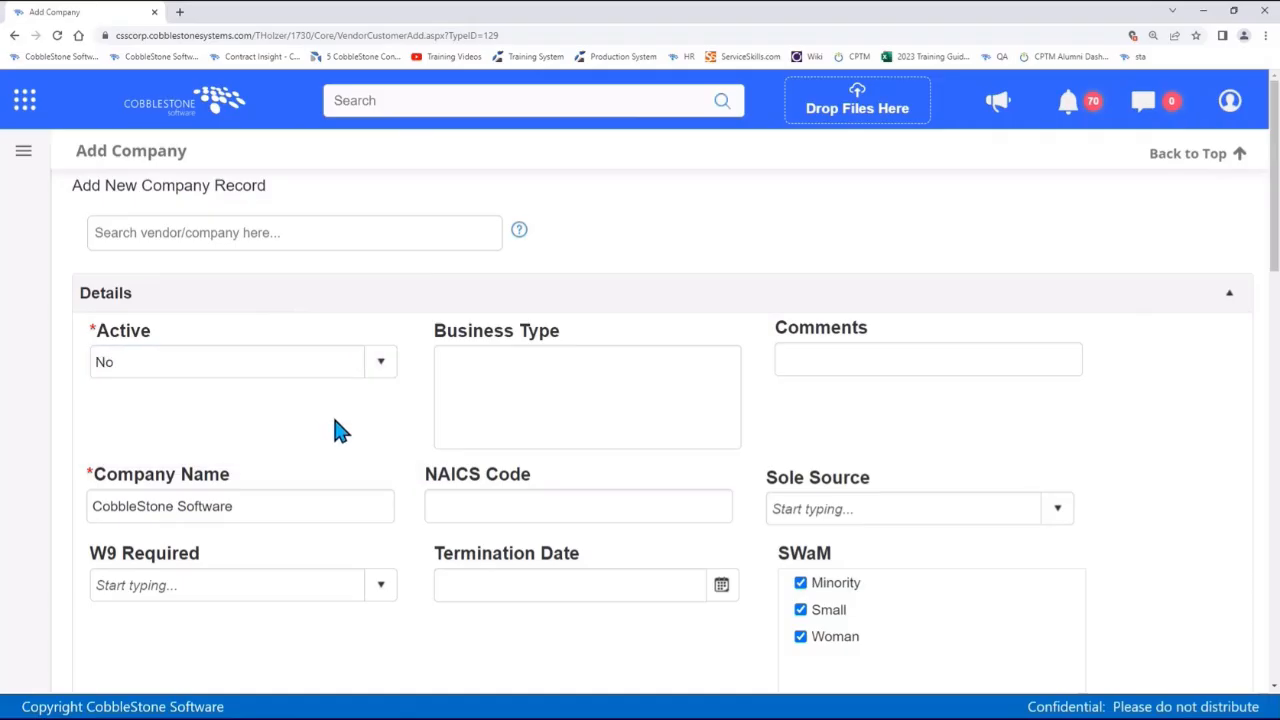
{"action": "scroll", "coordinate": [338, 430], "scroll_direction": "down", "scroll_amount": 4}
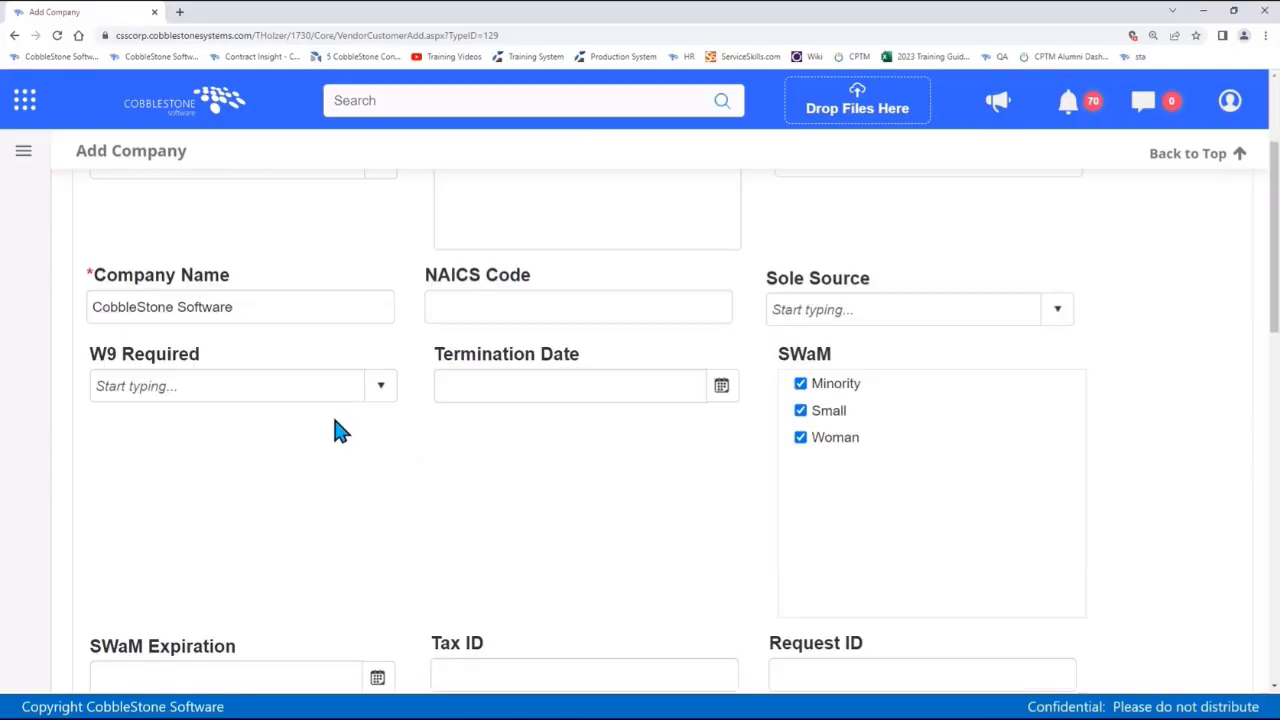
{"action": "scroll", "coordinate": [338, 430], "scroll_direction": "down", "scroll_amount": 5}
{"action": "scroll", "coordinate": [338, 430], "scroll_direction": "down", "scroll_amount": 4}
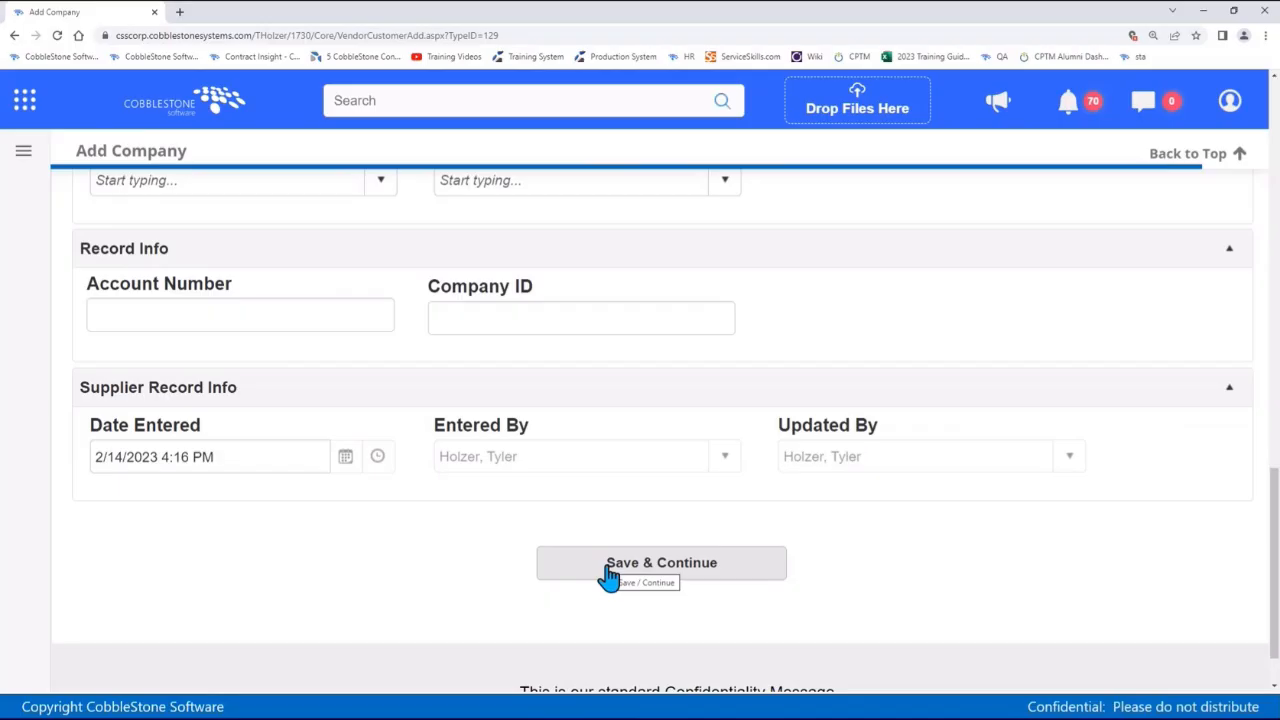
Step: Open the vendor/customer list, view the contracts of ABC Company, and return to the list
{"action": "left_click", "coordinate": [16, 120]}
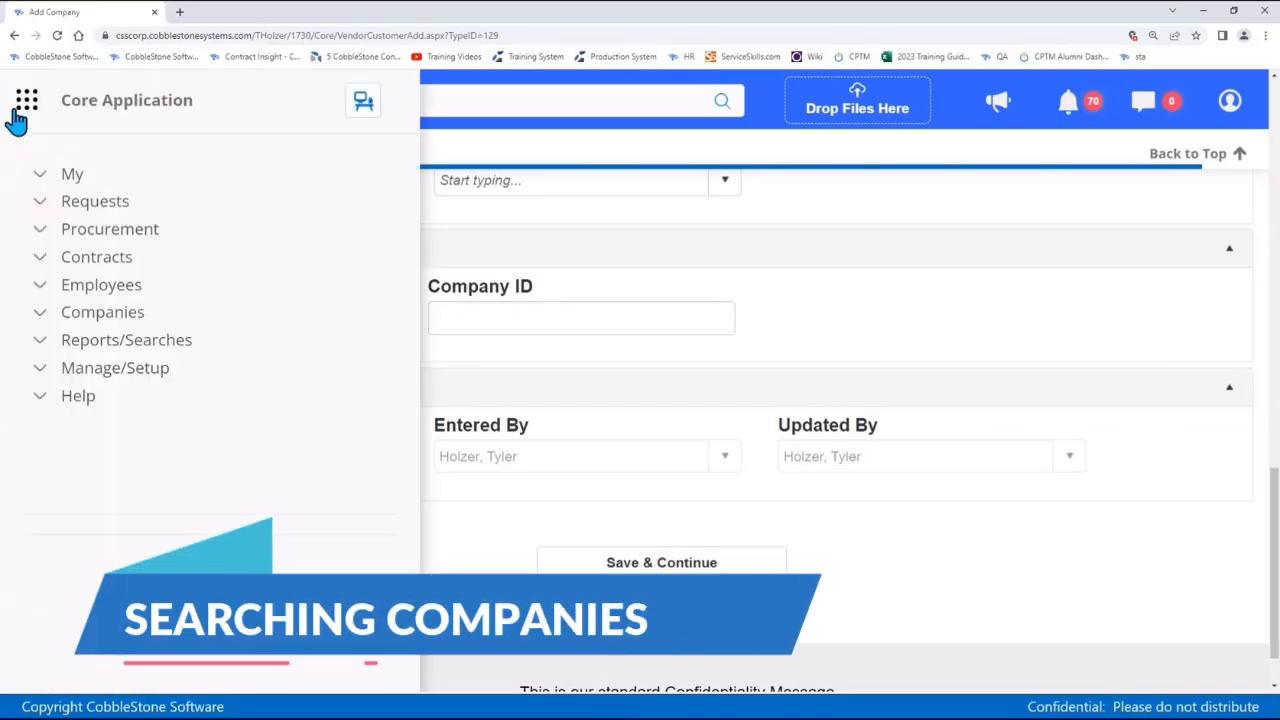
{"action": "left_click", "coordinate": [139, 330]}
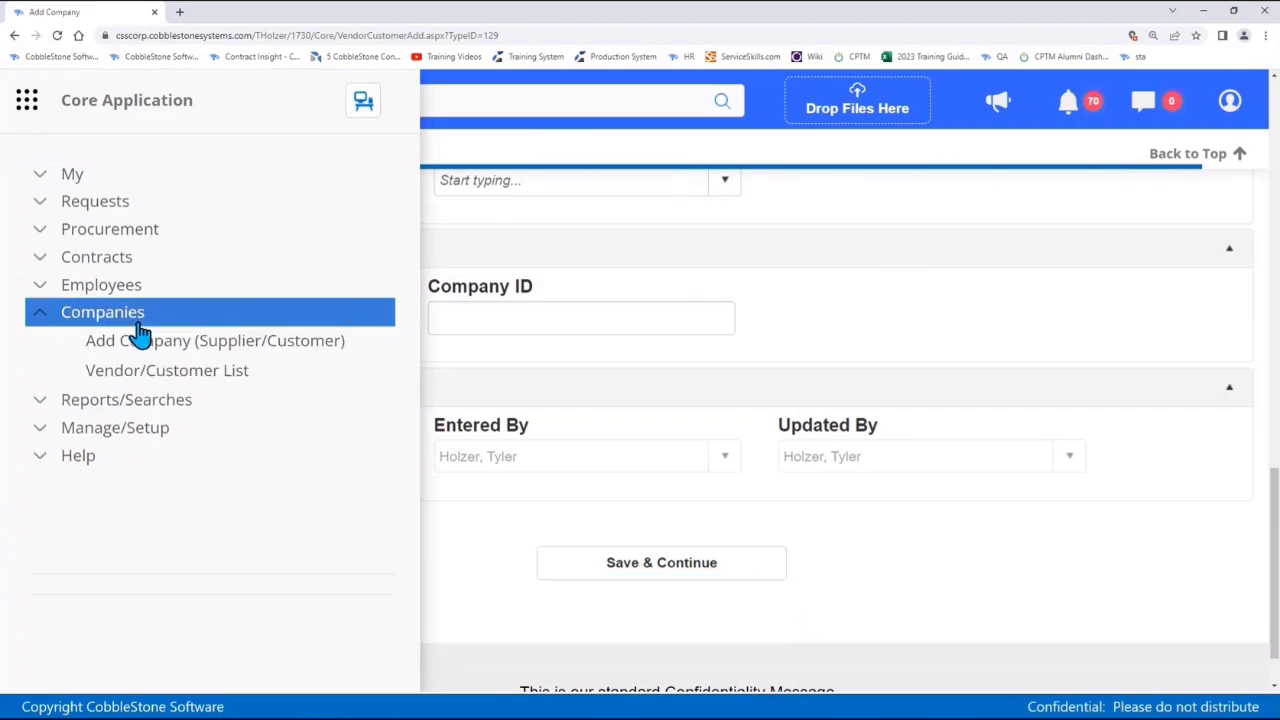
{"action": "left_click", "coordinate": [145, 374]}
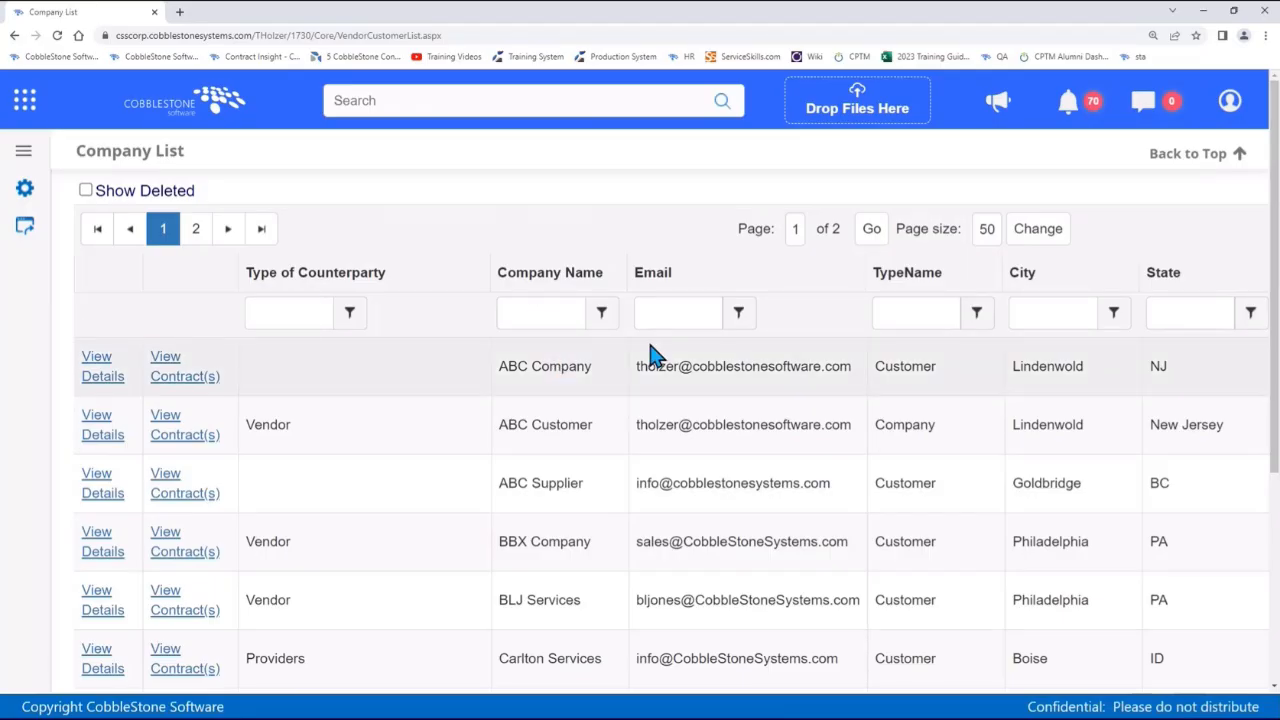
{"action": "left_click", "coordinate": [199, 385]}
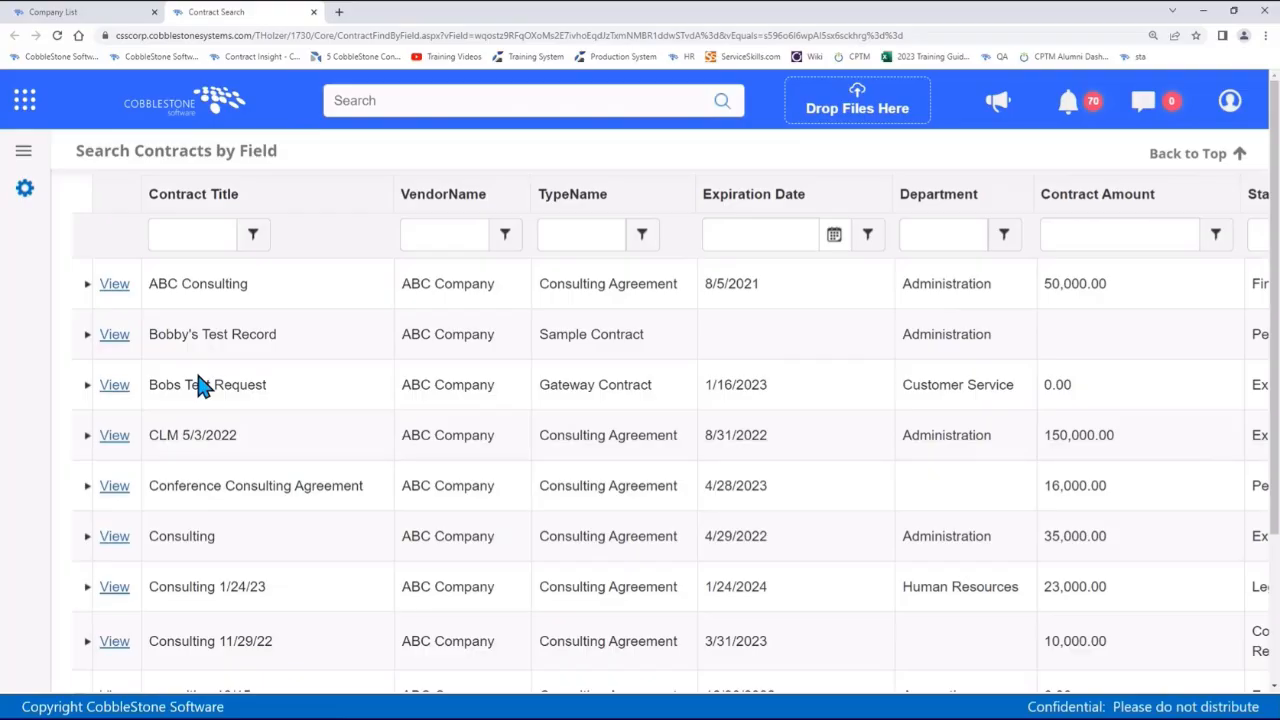
{"action": "key", "text": "ctrl+Tab"}
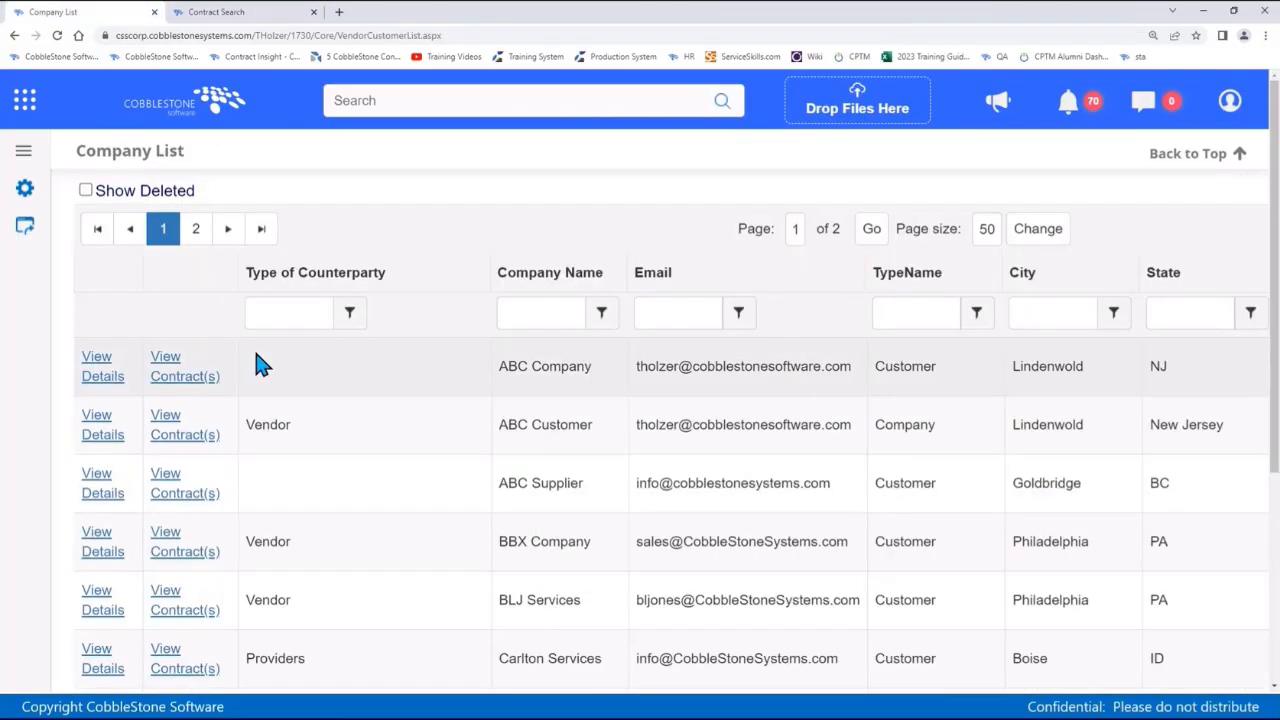
Step: Open the details of ABC Company and review its address and contact information
{"action": "left_click", "coordinate": [257, 361]}
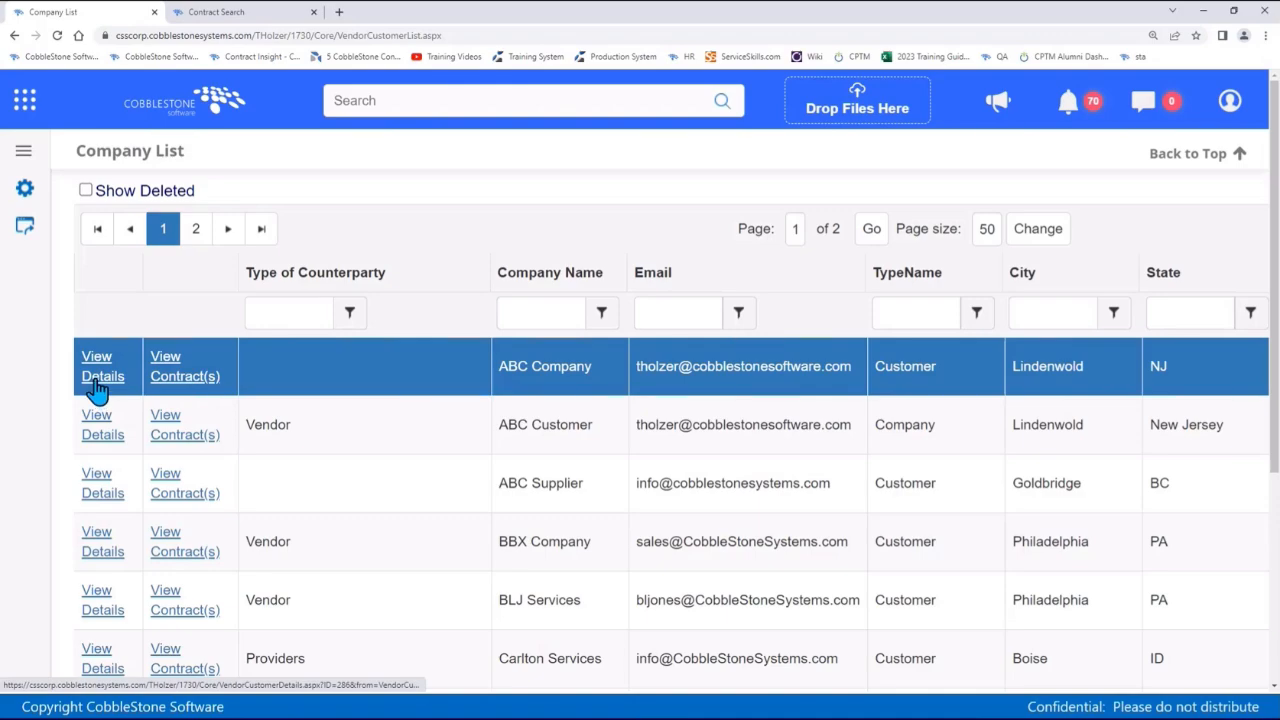
{"action": "left_click", "coordinate": [97, 386]}
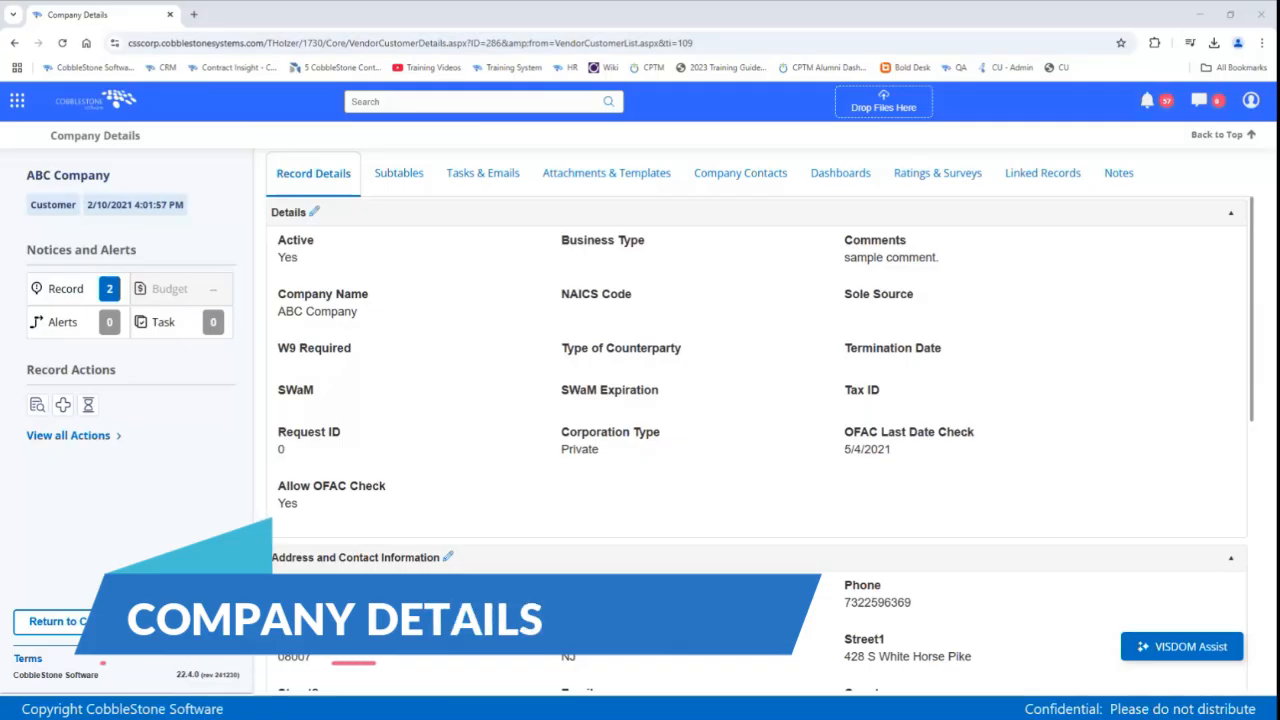
{"action": "mouse_move", "coordinate": [519, 285]}
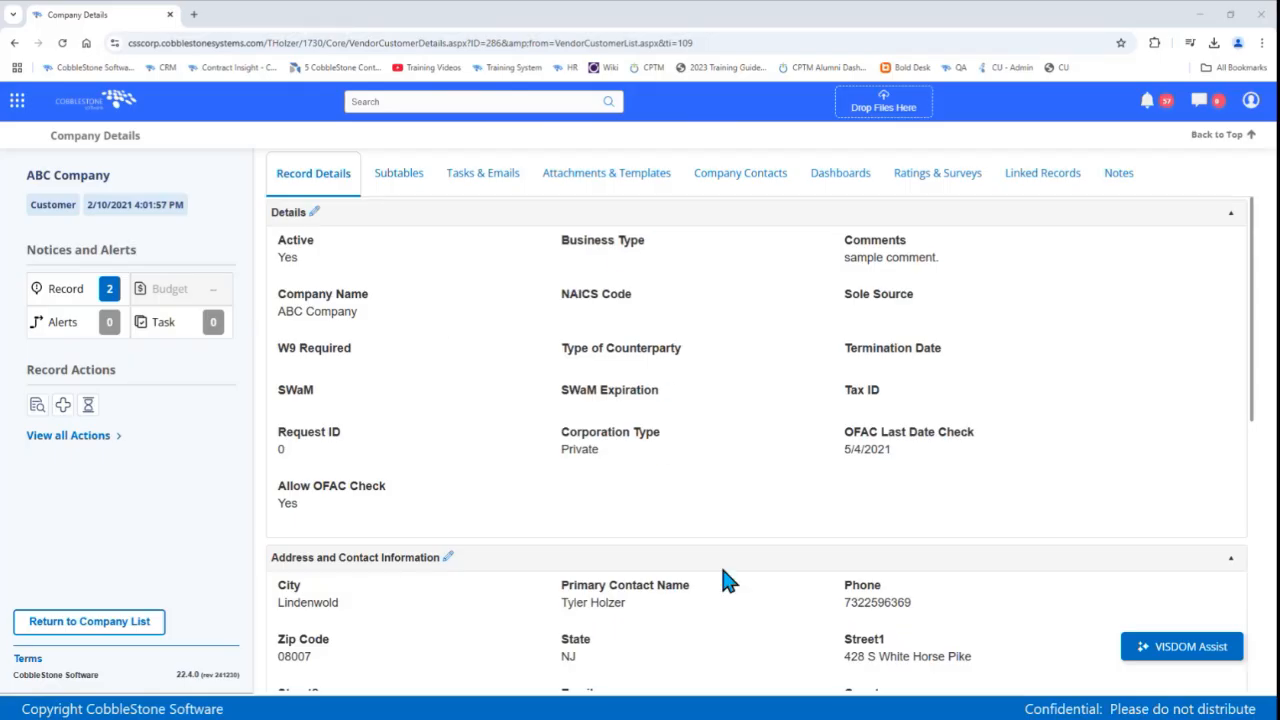
{"action": "scroll", "coordinate": [720, 564], "scroll_direction": "down", "scroll_amount": 1}
{"action": "scroll", "coordinate": [400, 320], "scroll_direction": "up", "scroll_amount": 1}
{"action": "scroll", "coordinate": [417, 278], "scroll_direction": "down", "scroll_amount": 2}
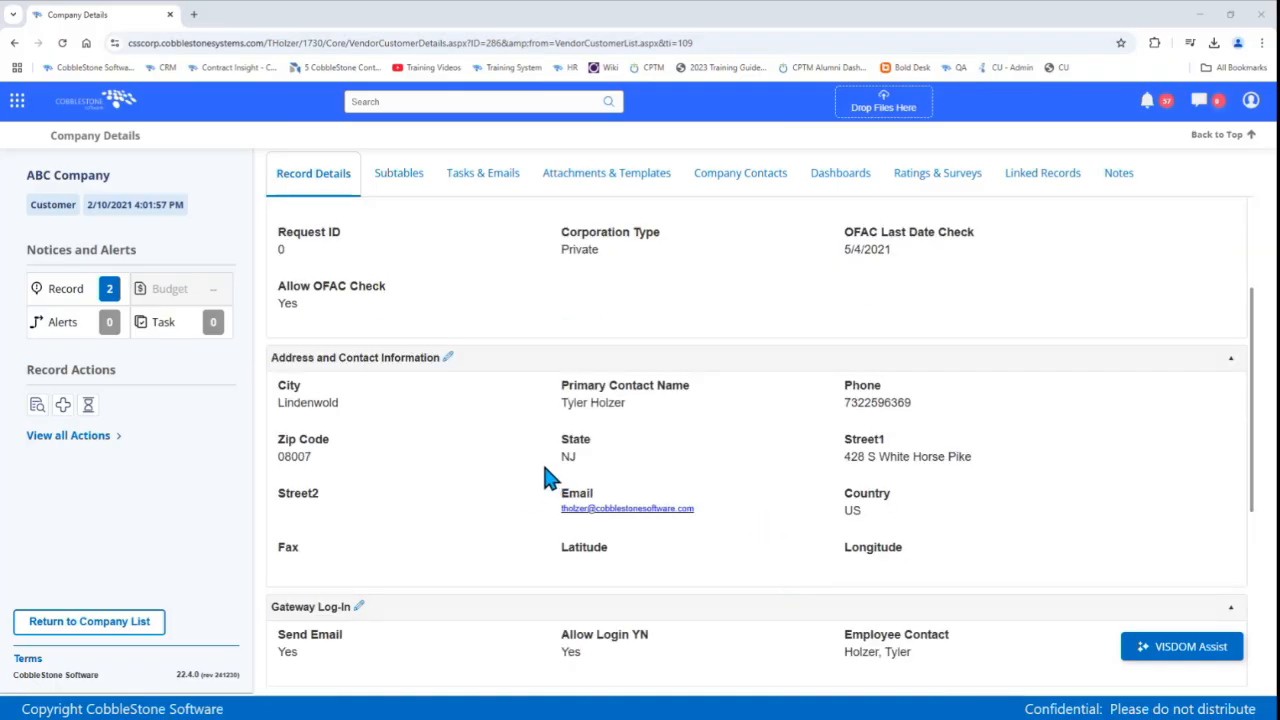
Step: Look through ABC Company's subtables, including product service codes, and select the CobbleStone Software Headquarters row under Vendor-Customer Addresses
{"action": "left_click", "coordinate": [448, 360]}
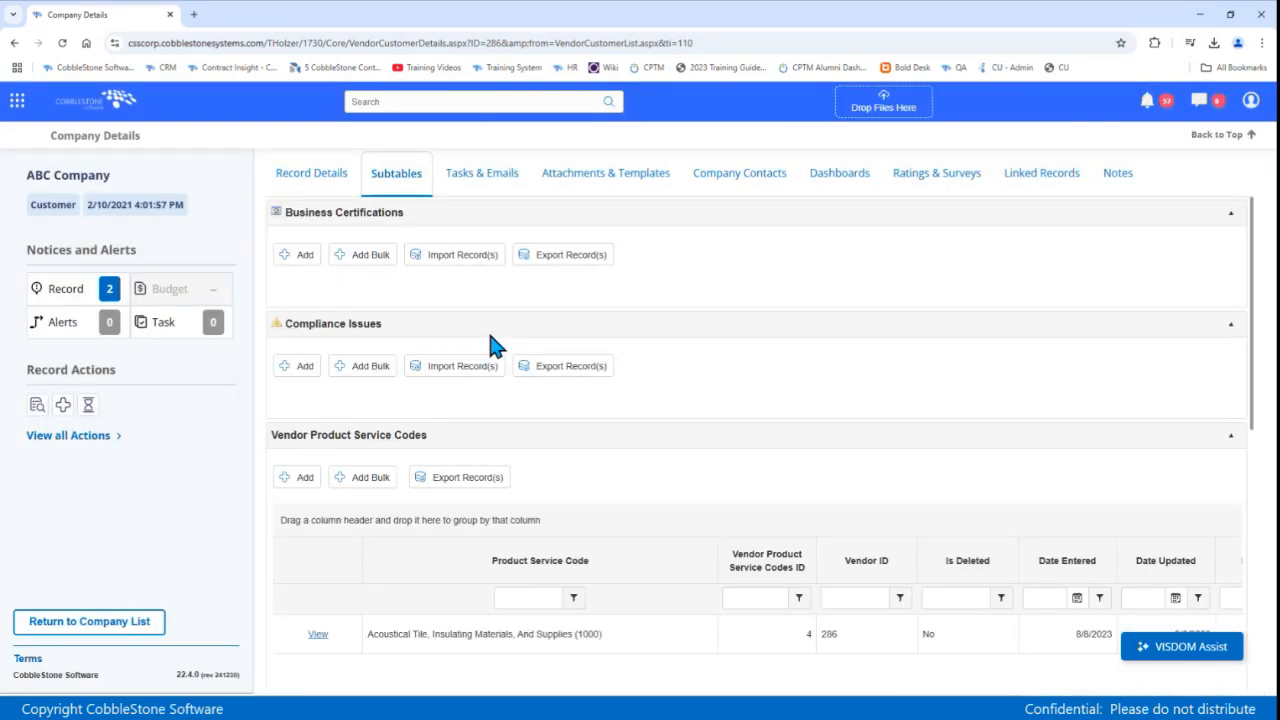
{"action": "scroll", "coordinate": [590, 305], "scroll_direction": "down", "scroll_amount": 1}
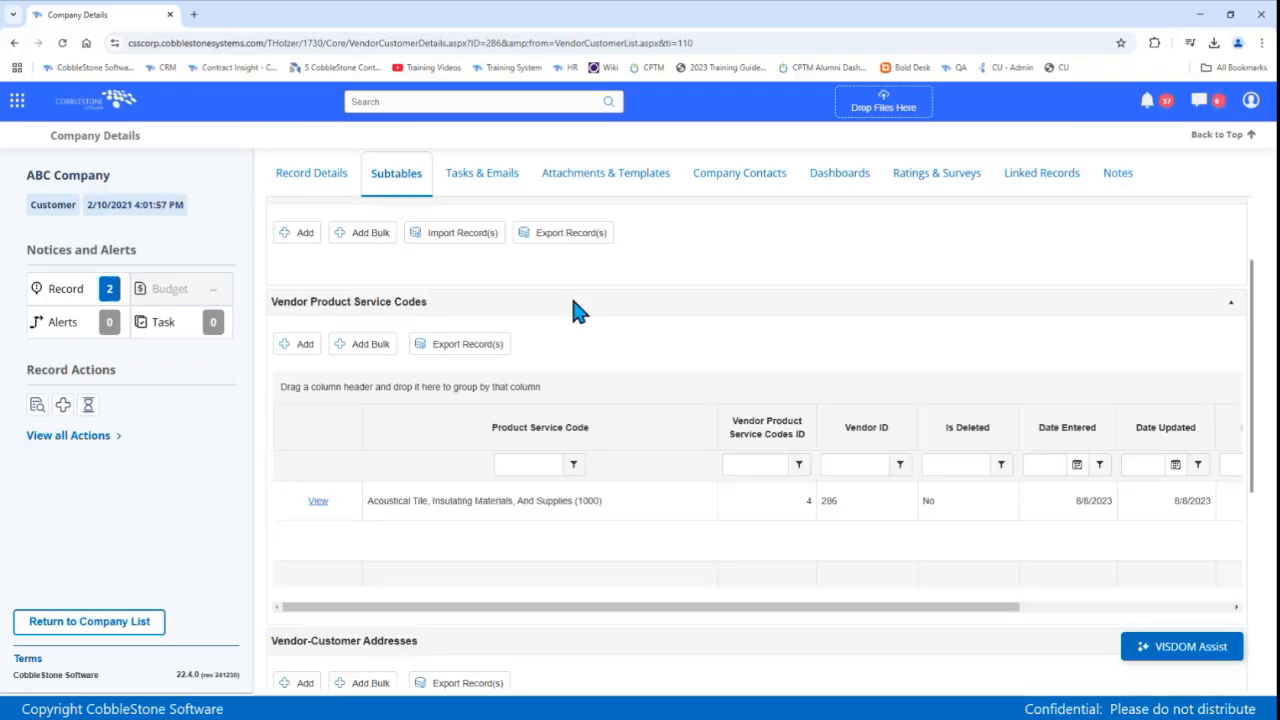
{"action": "scroll", "coordinate": [498, 303], "scroll_direction": "down", "scroll_amount": 2}
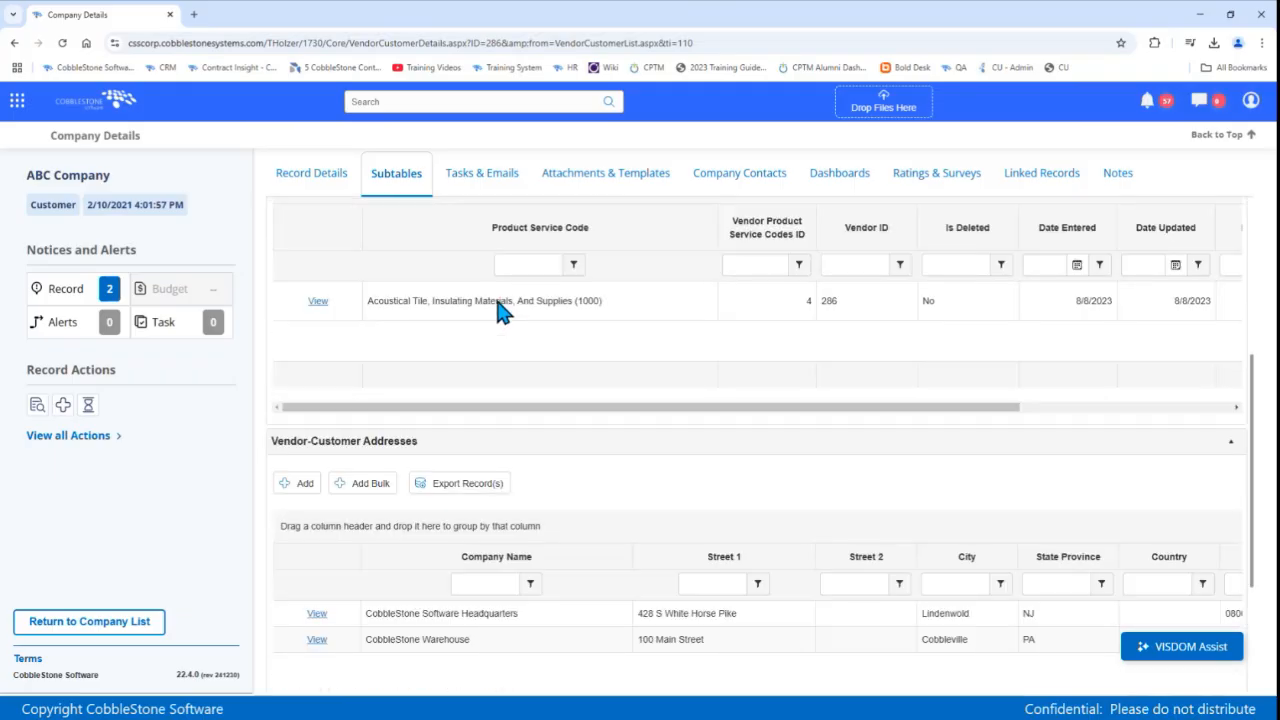
{"action": "triple_click", "coordinate": [325, 441]}
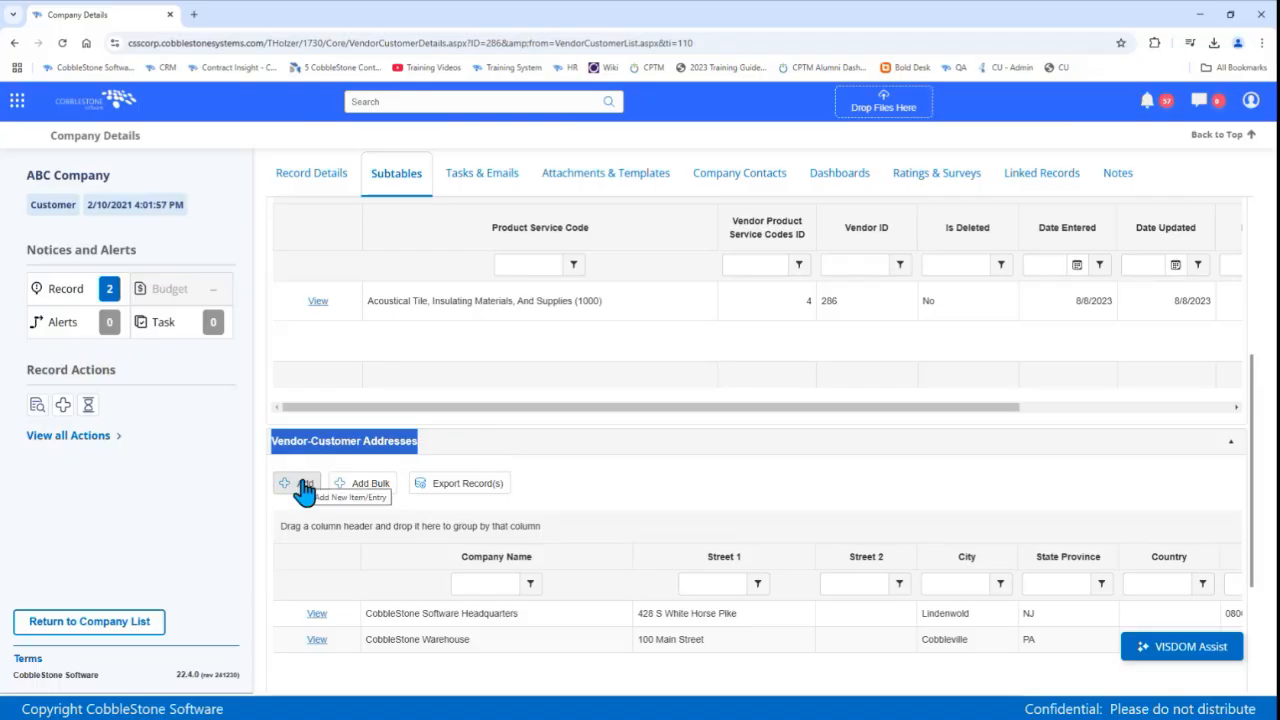
{"action": "scroll", "coordinate": [380, 498], "scroll_direction": "down", "scroll_amount": 2}
{"action": "left_click", "coordinate": [462, 484]}
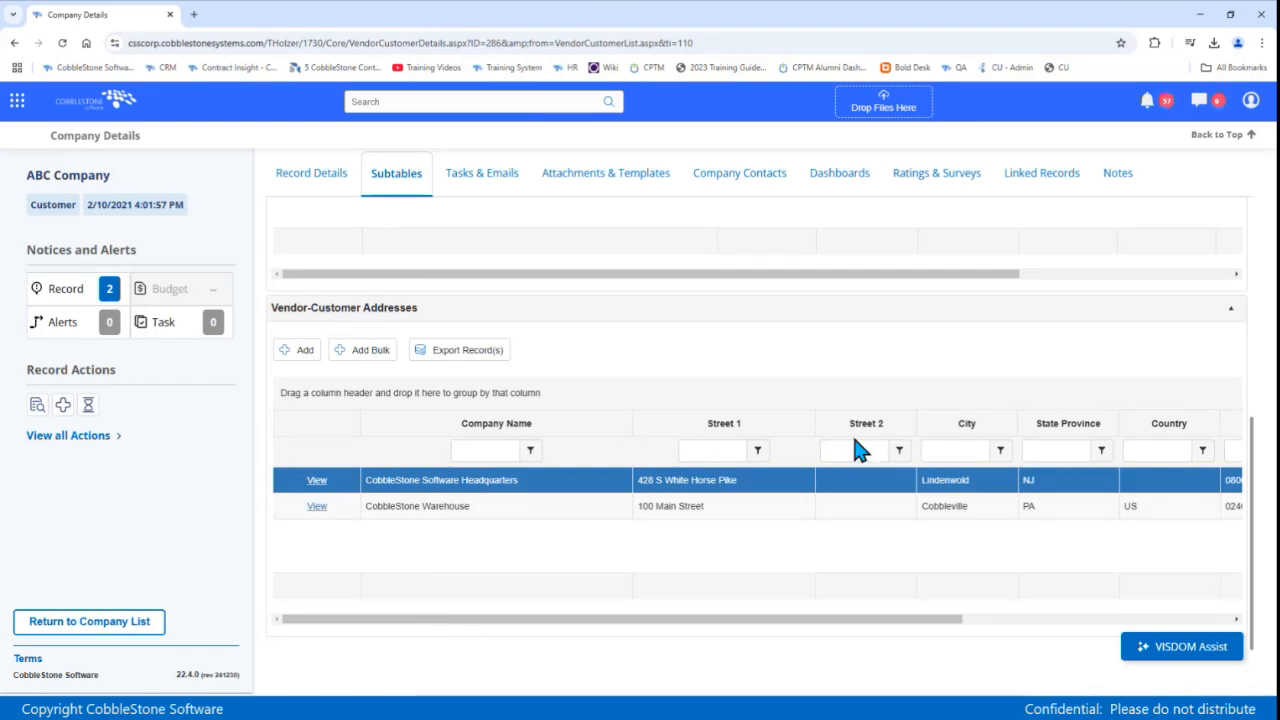
{"action": "left_click", "coordinate": [1128, 450]}
Step: Review ABC Company's tasks and workflows, and its file attachments and merged document templates
{"action": "left_click", "coordinate": [482, 190]}
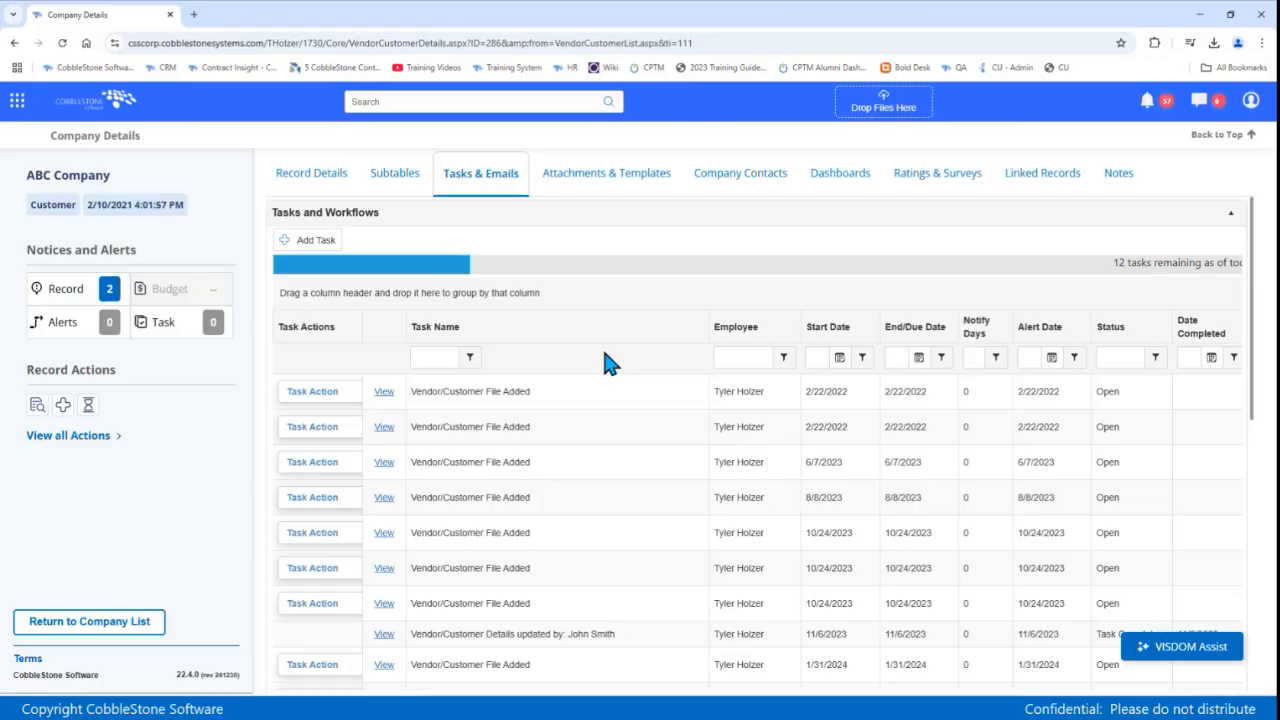
{"action": "left_click", "coordinate": [575, 186]}
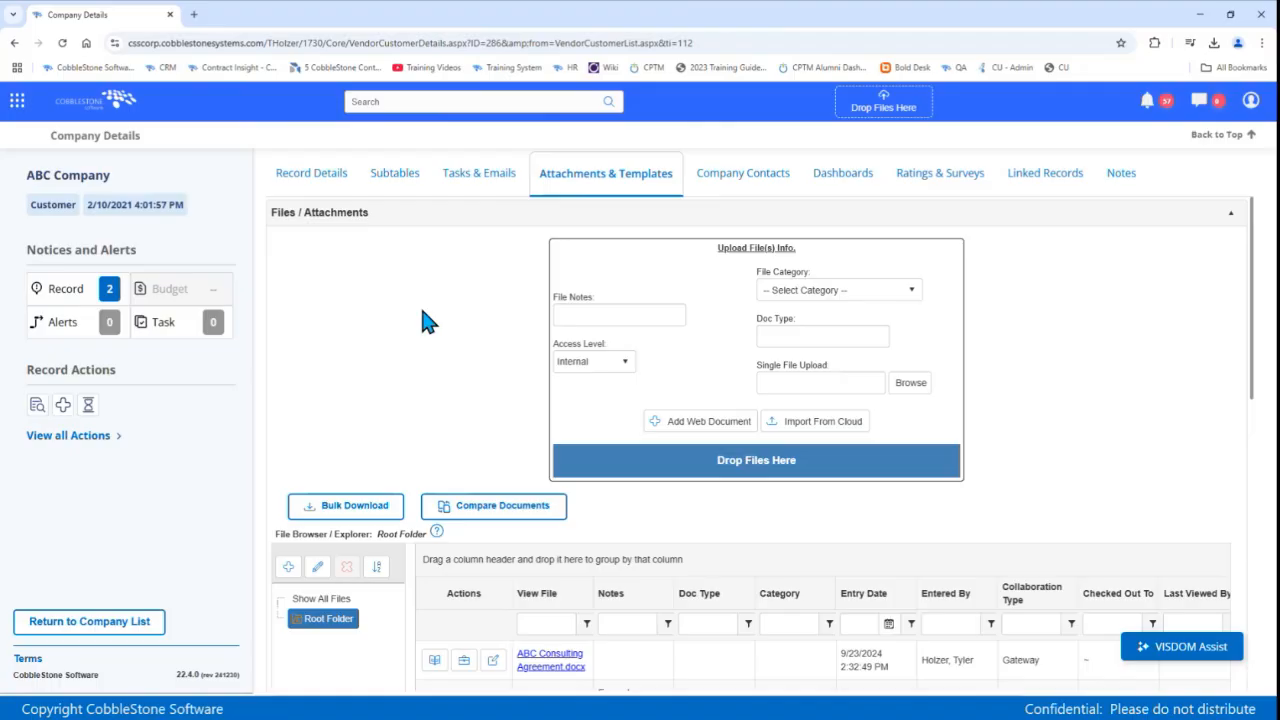
{"action": "scroll", "coordinate": [422, 312], "scroll_direction": "down", "scroll_amount": 8}
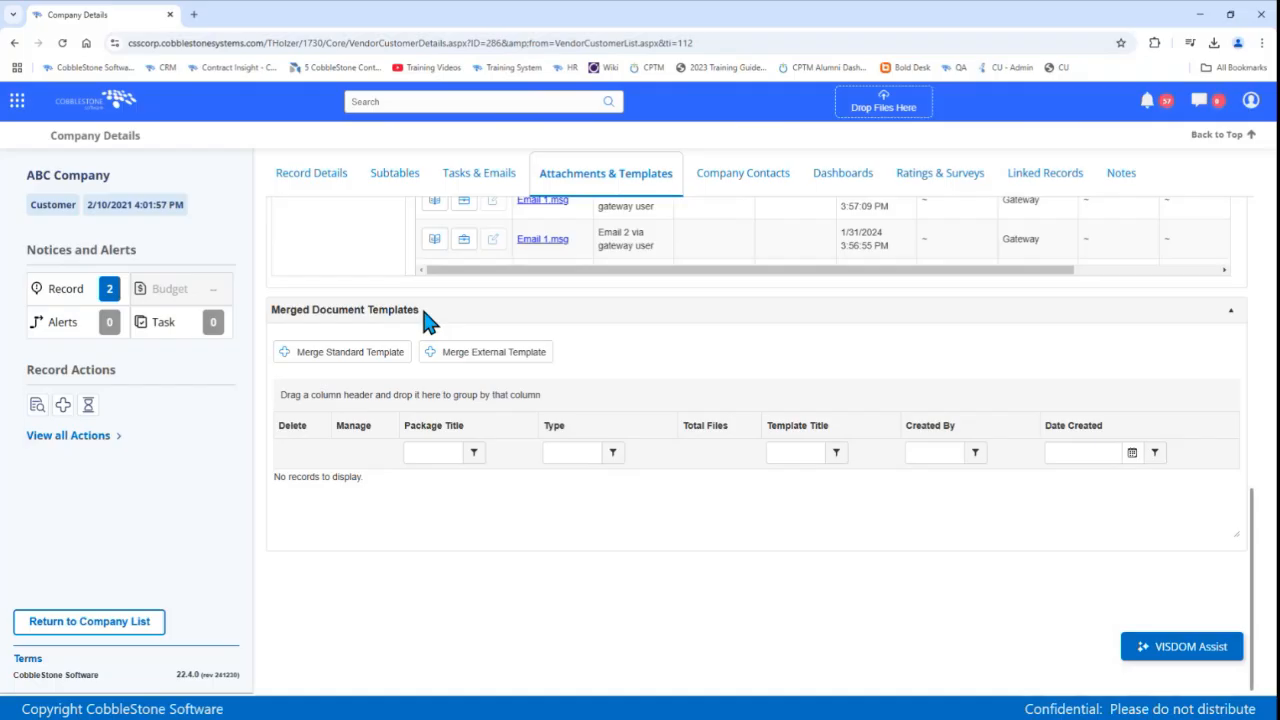
Step: View ABC Company's list of contacts, and return to the record details to review the general and address information
{"action": "left_click", "coordinate": [752, 180]}
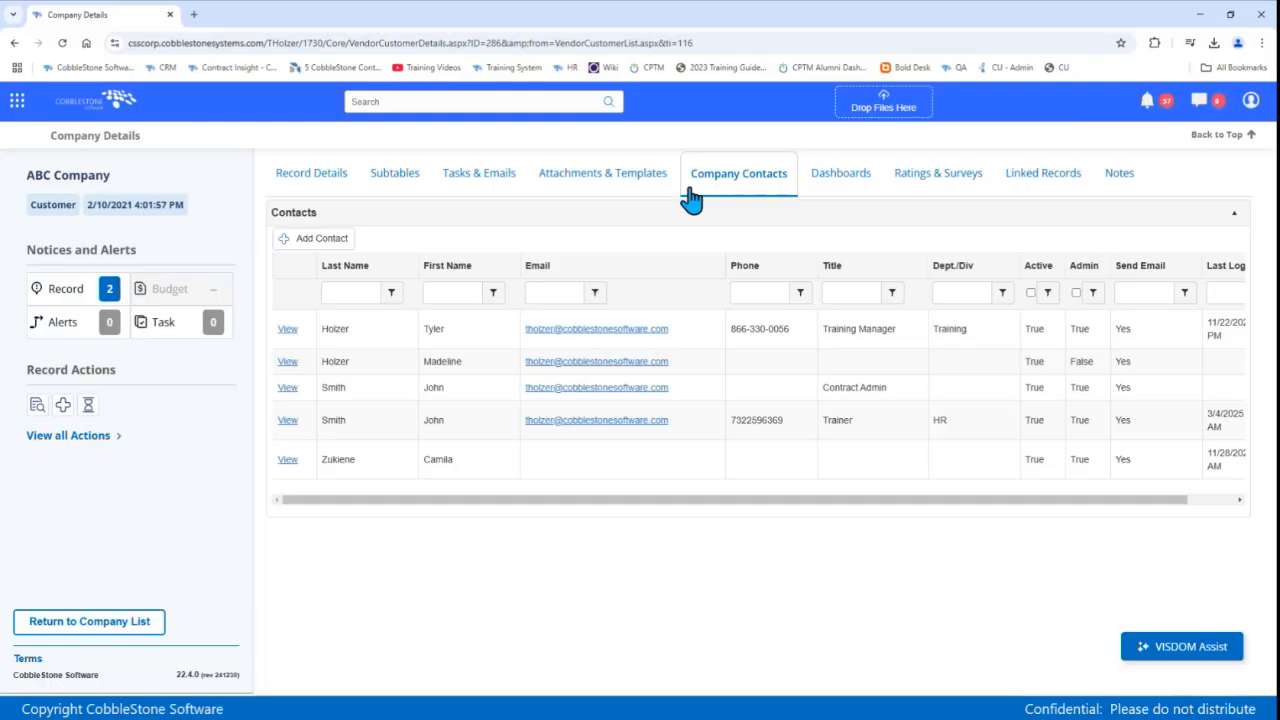
{"action": "left_click", "coordinate": [307, 180]}
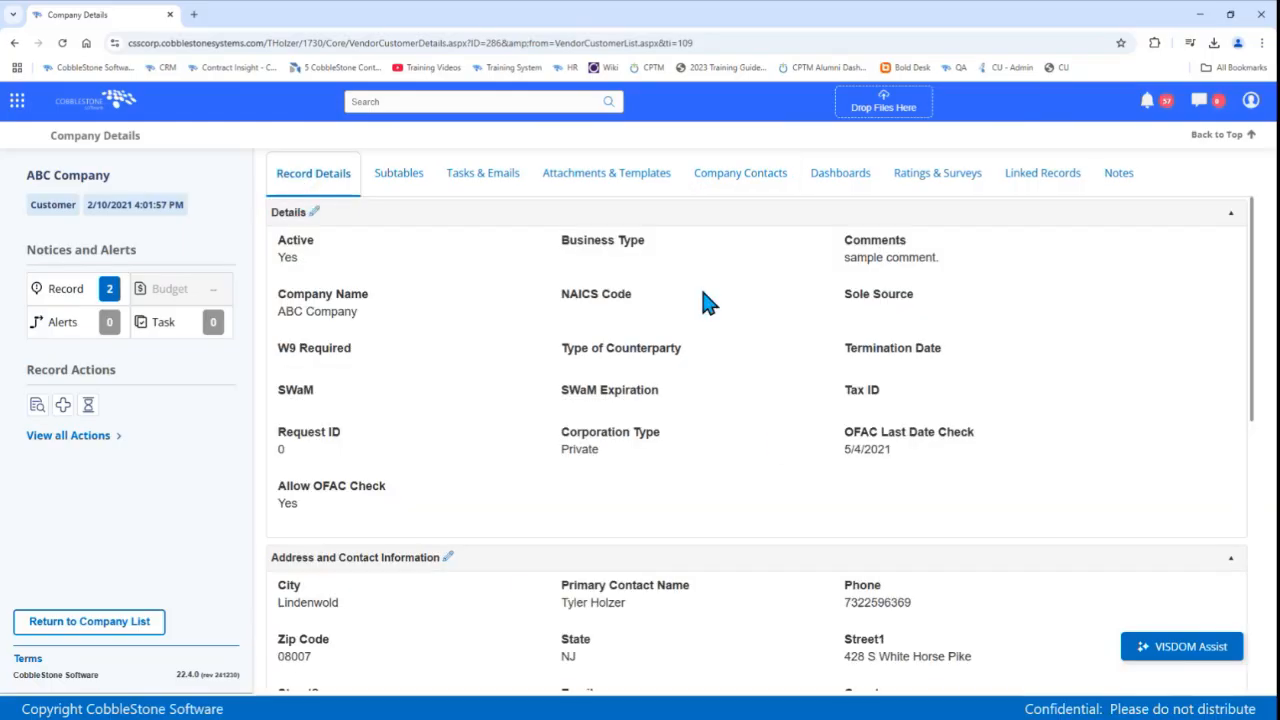
{"action": "scroll", "coordinate": [557, 568], "scroll_direction": "down", "scroll_amount": 1}
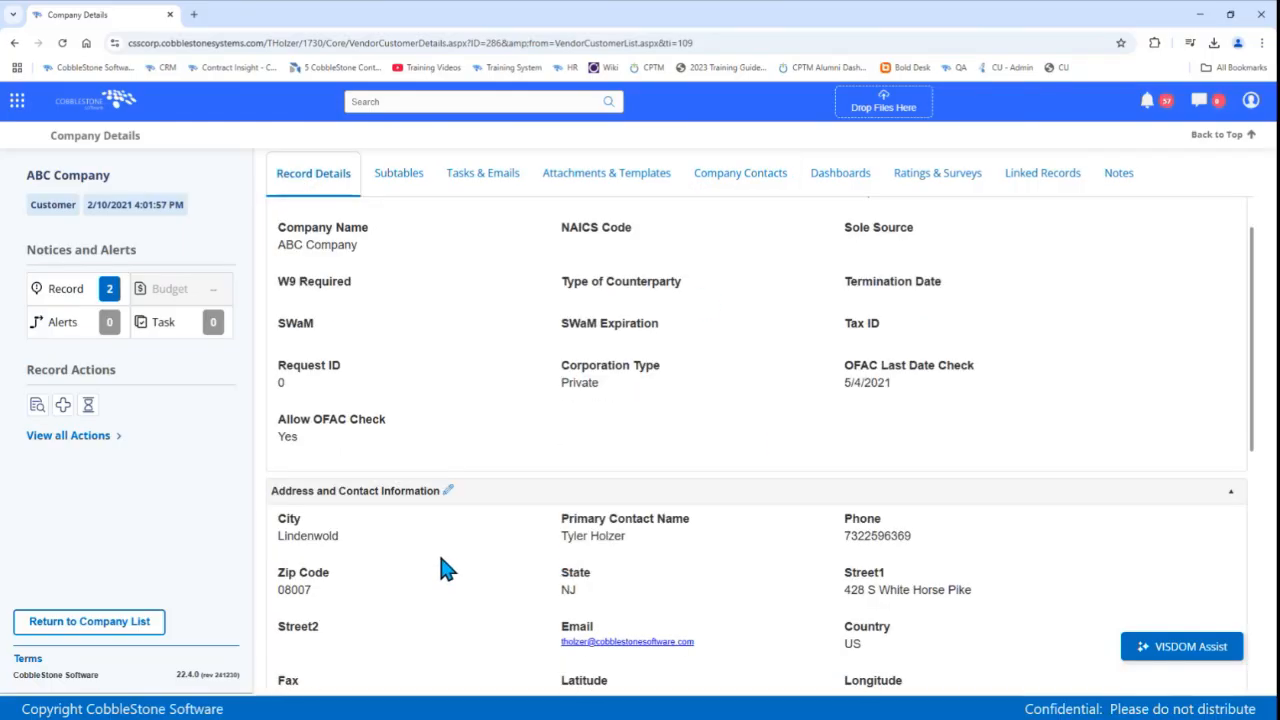
{"action": "scroll", "coordinate": [684, 532], "scroll_direction": "up", "scroll_amount": 1}
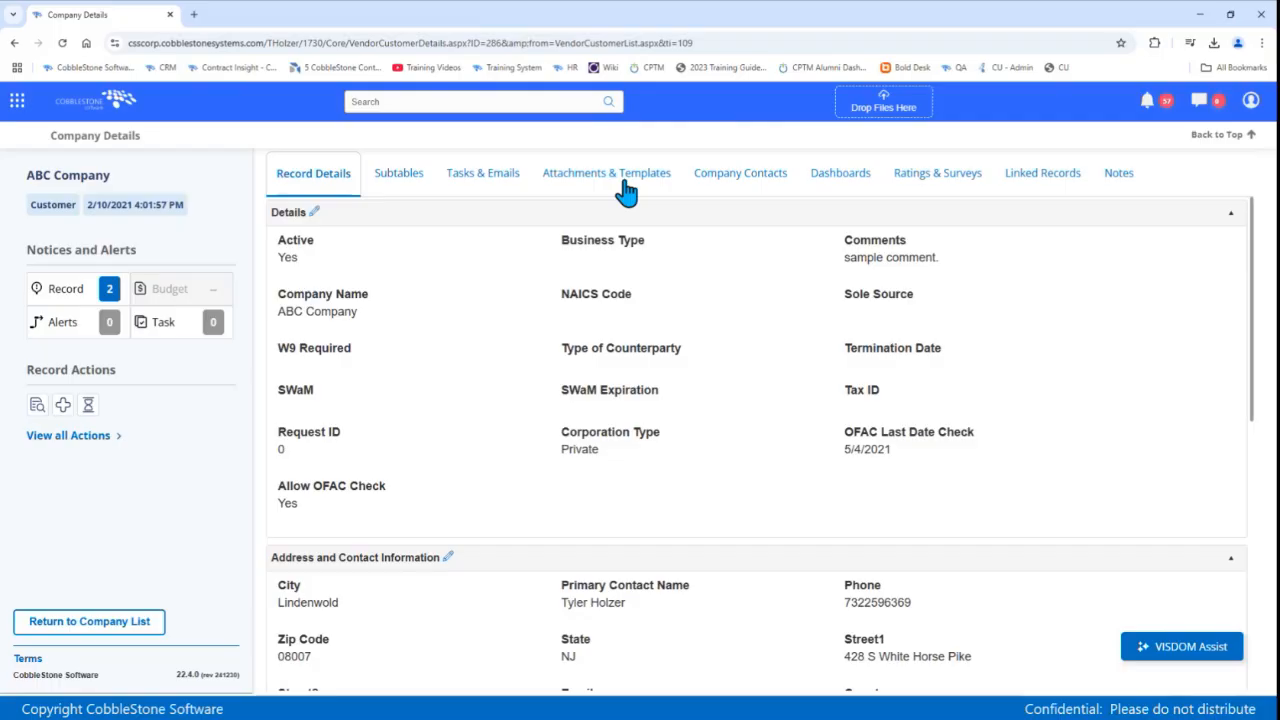
{"action": "mouse_move", "coordinate": [464, 262]}
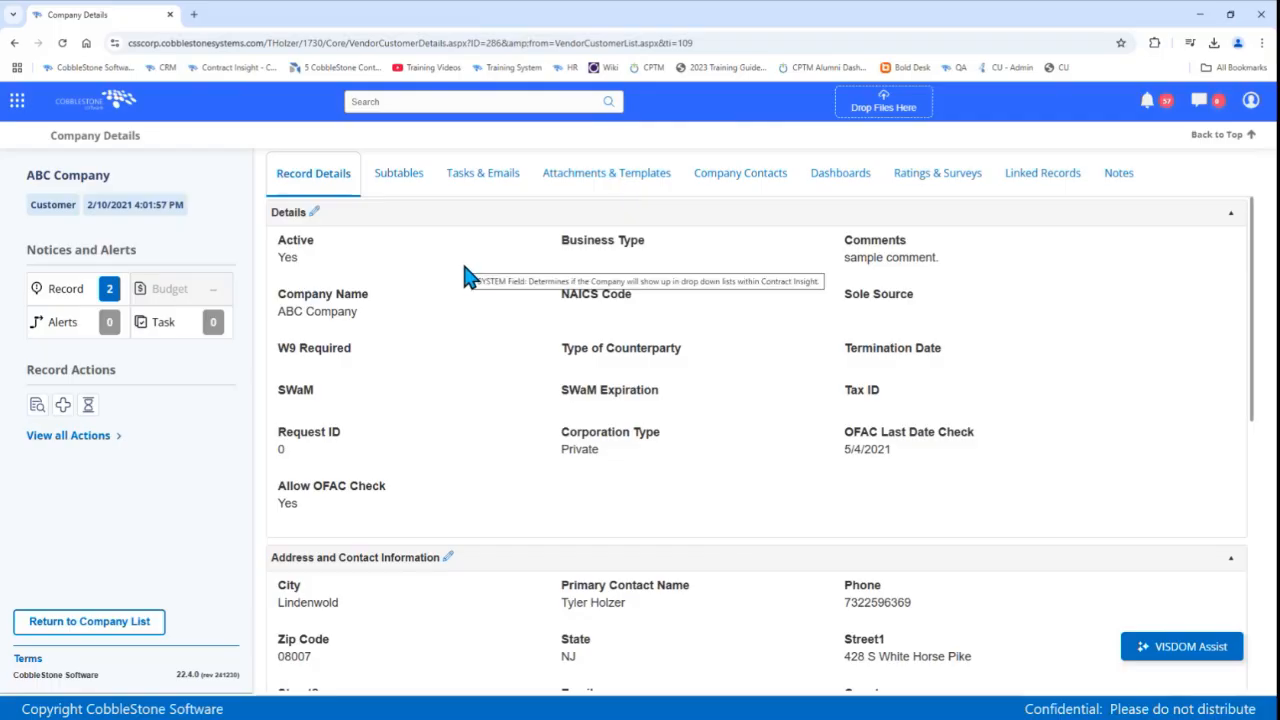